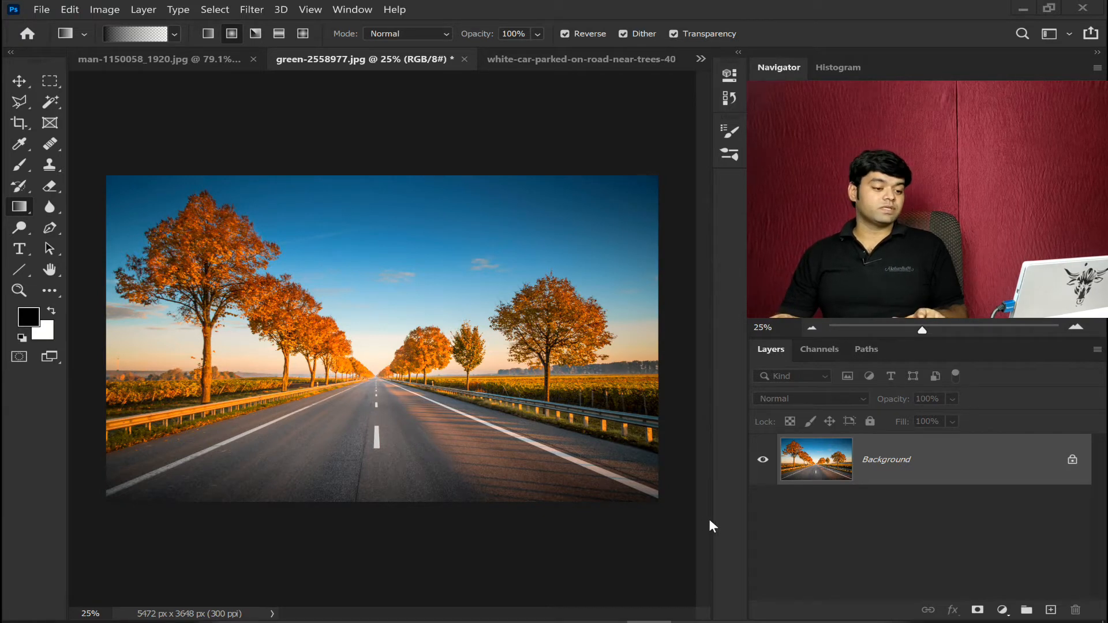
# Add a Curves adjustment layer above the Background, close its properties, and delete the layer again.
pyautogui.click(1002, 610)
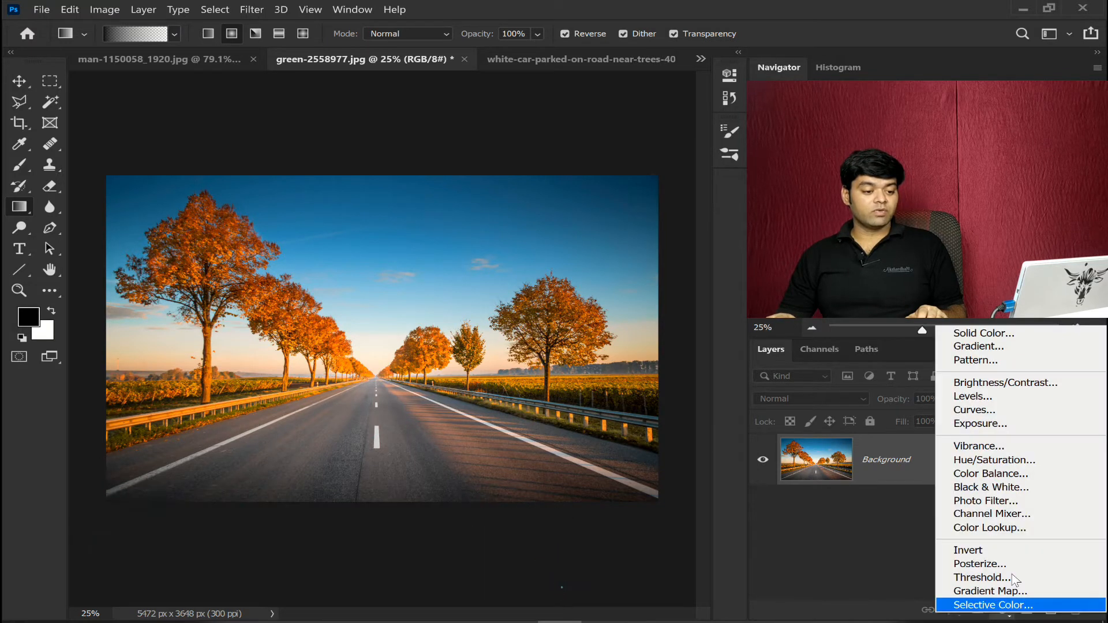
pyautogui.click(1000, 411)
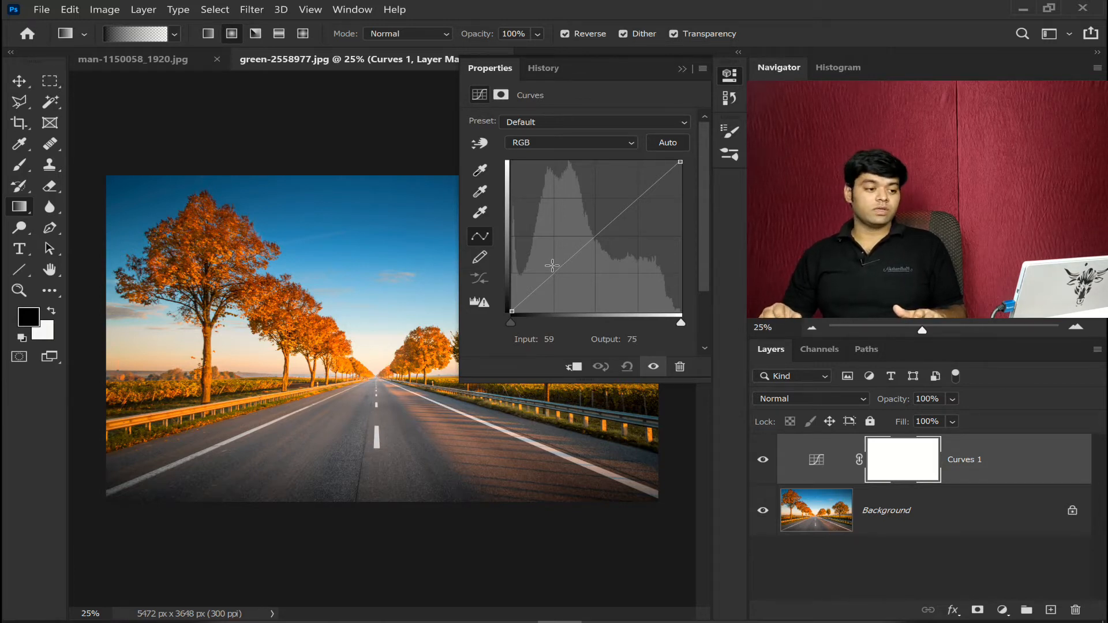
pyautogui.click(721, 73)
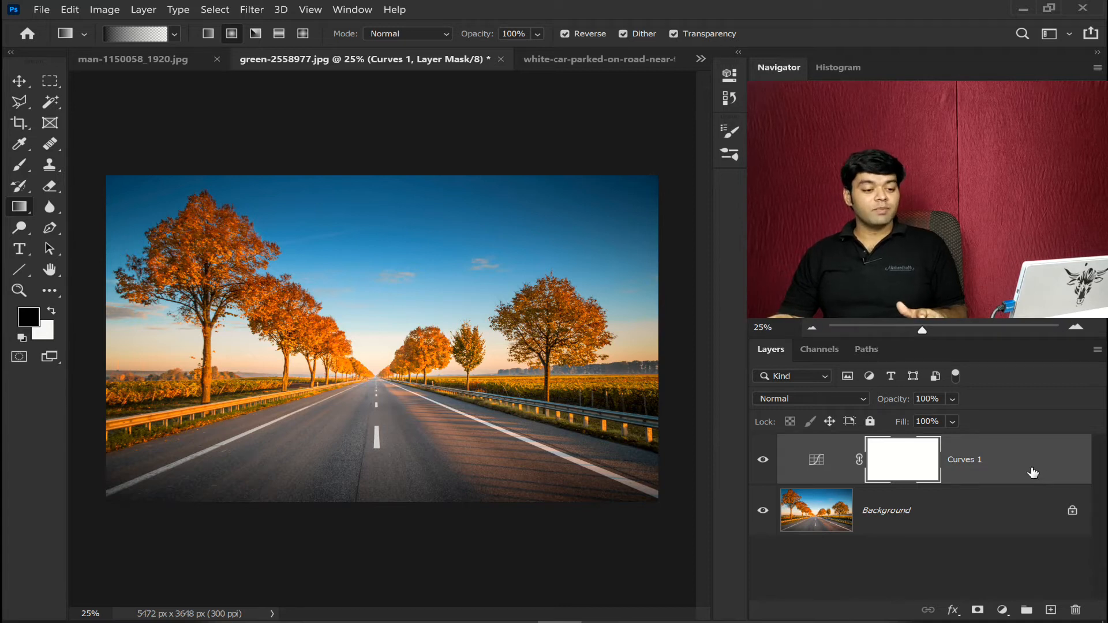
pyautogui.press('Delete')
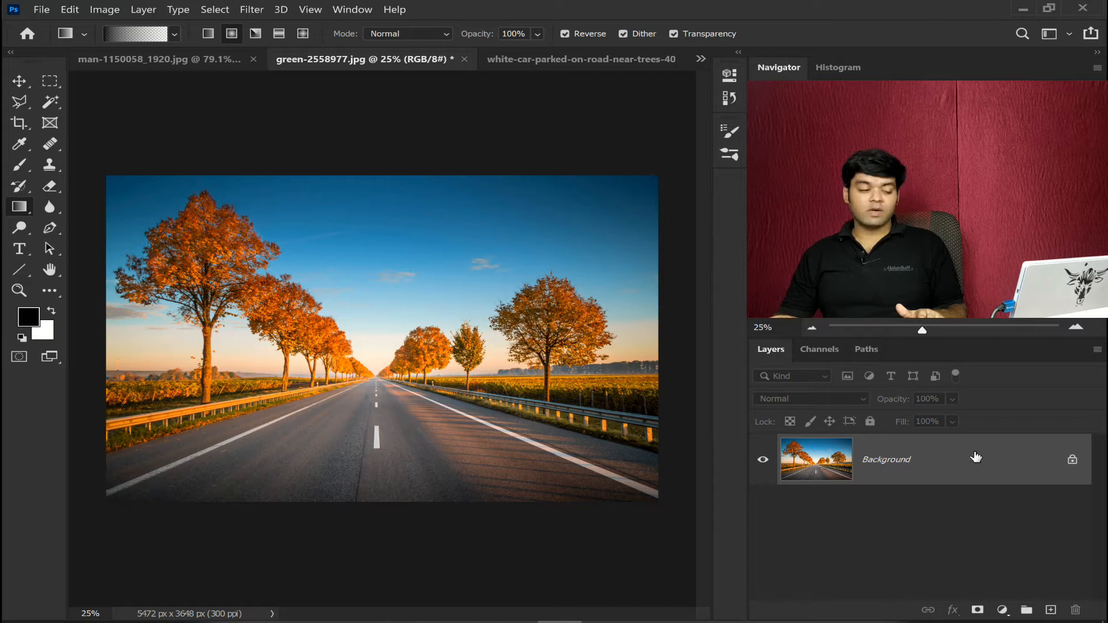
# Apply a direct Curves adjustment to the Background with a point at input 175, output 192, and undo it.
pyautogui.click(105, 9)
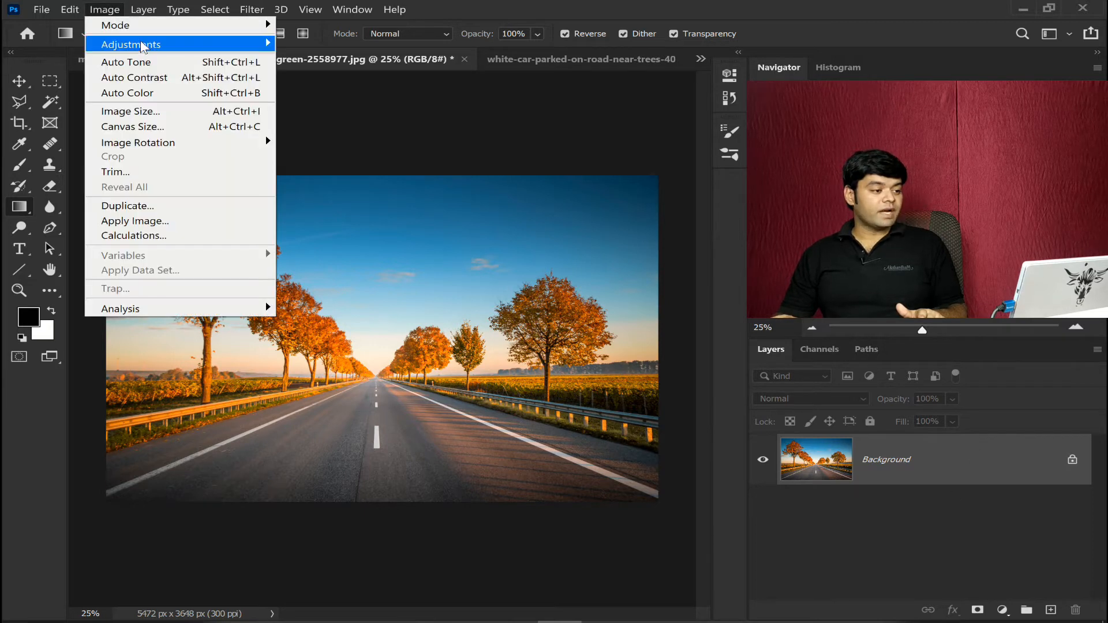
pyautogui.moveTo(143, 46)
pyautogui.click(358, 74)
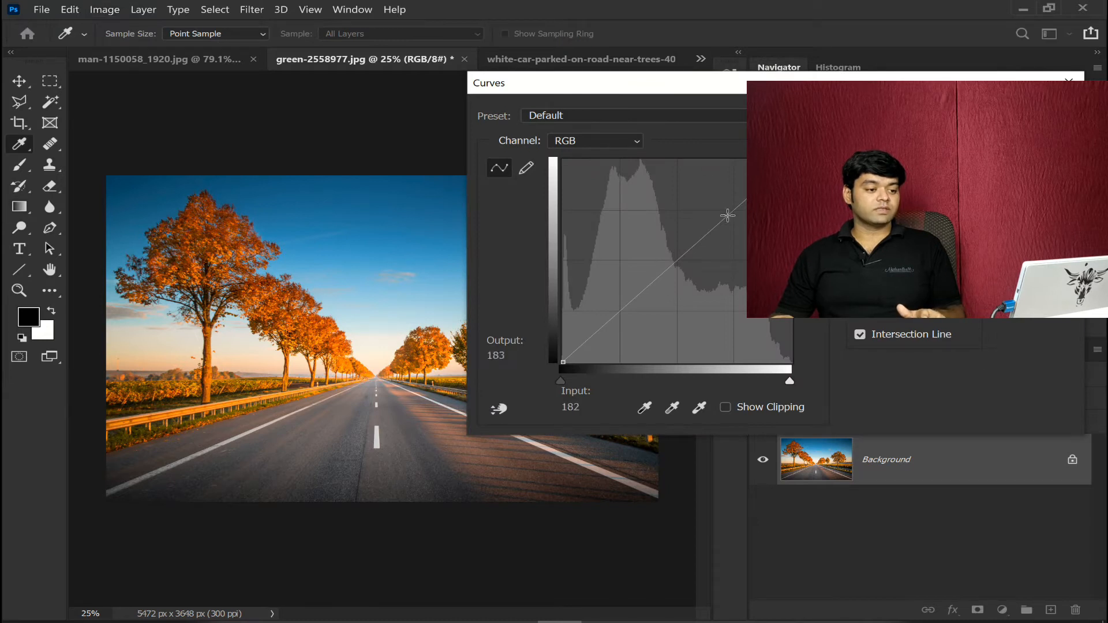
pyautogui.moveTo(728, 216); pyautogui.dragTo(720, 210)
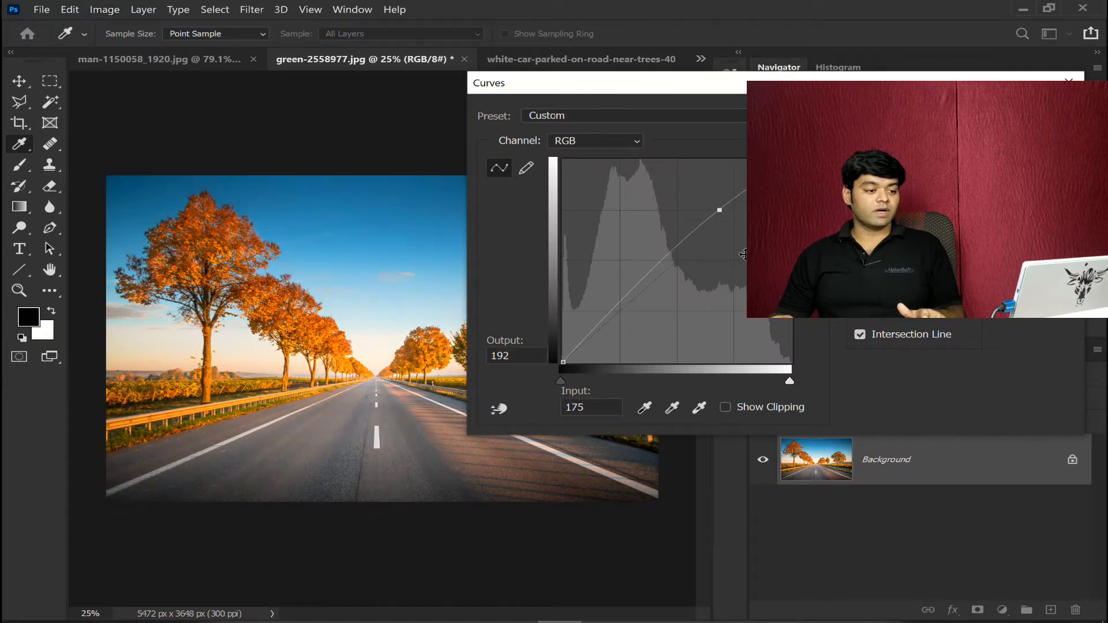
pyautogui.press('Return')
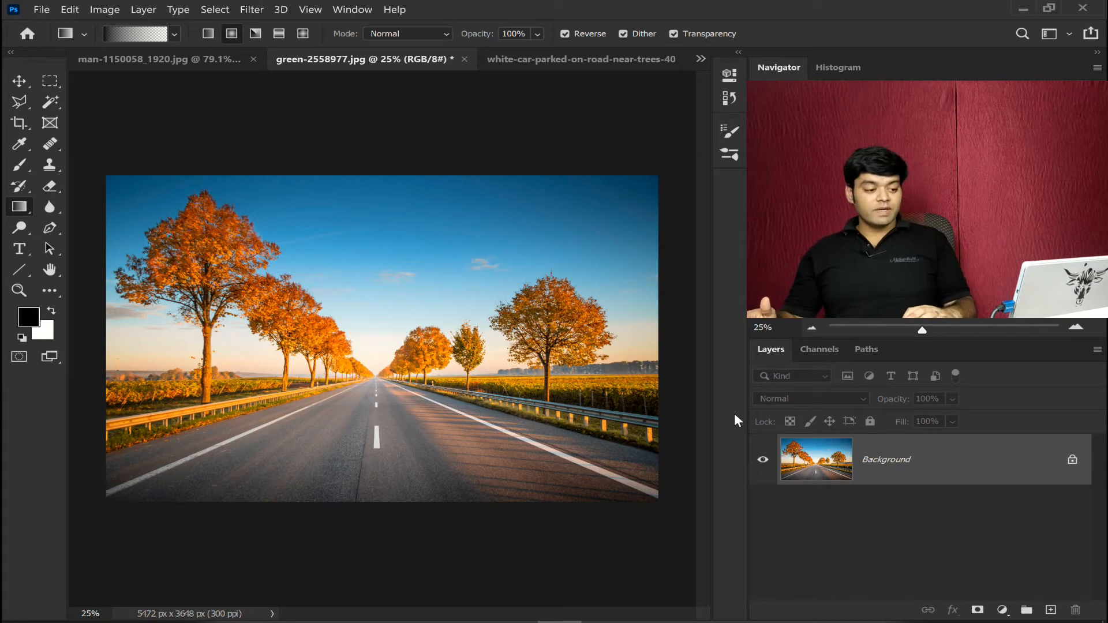
pyautogui.hotkey('ctrl', 'z')
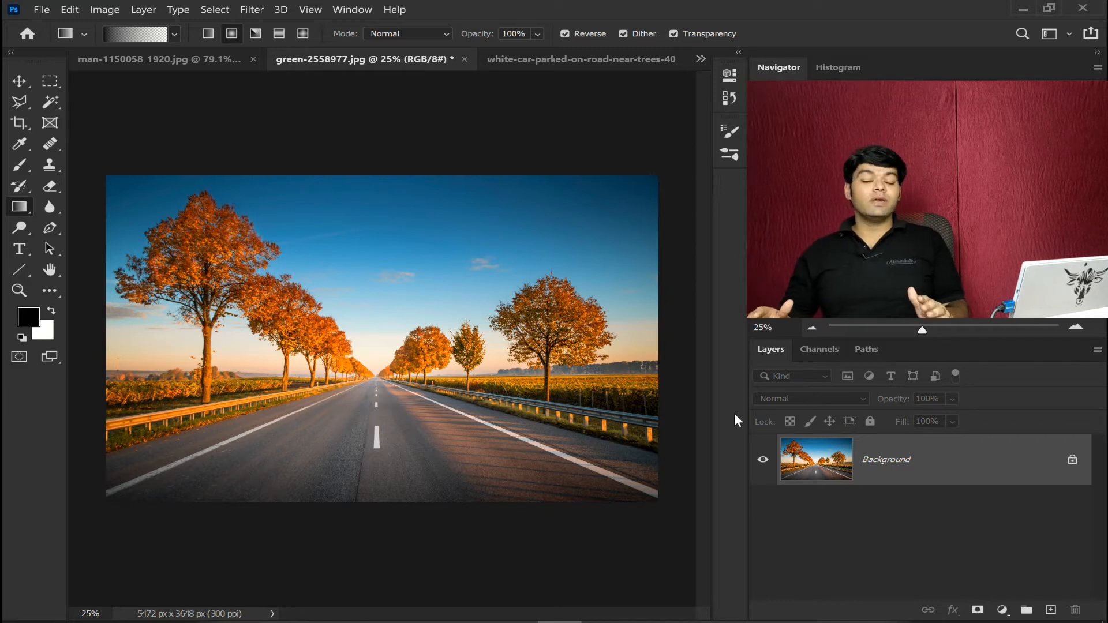
# Convert the Background to a smart object and apply a Curves adjustment with a point at input 61, output 48.
pyautogui.rightClick(1040, 473)
pyautogui.click(1047, 376)
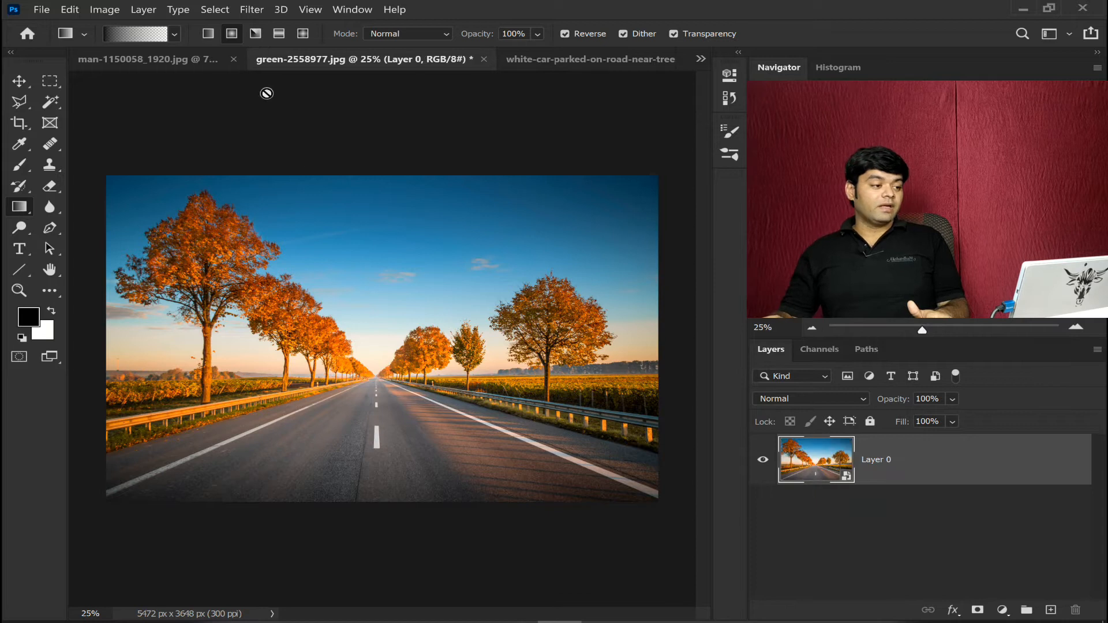
pyautogui.click(105, 9)
pyautogui.moveTo(128, 45)
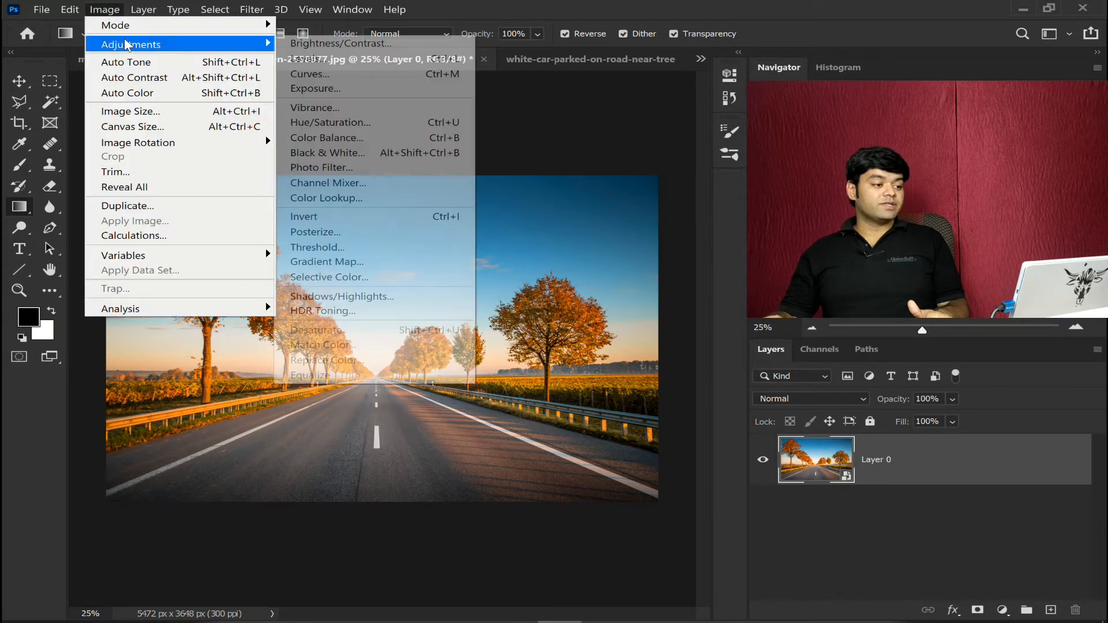
pyautogui.click(362, 81)
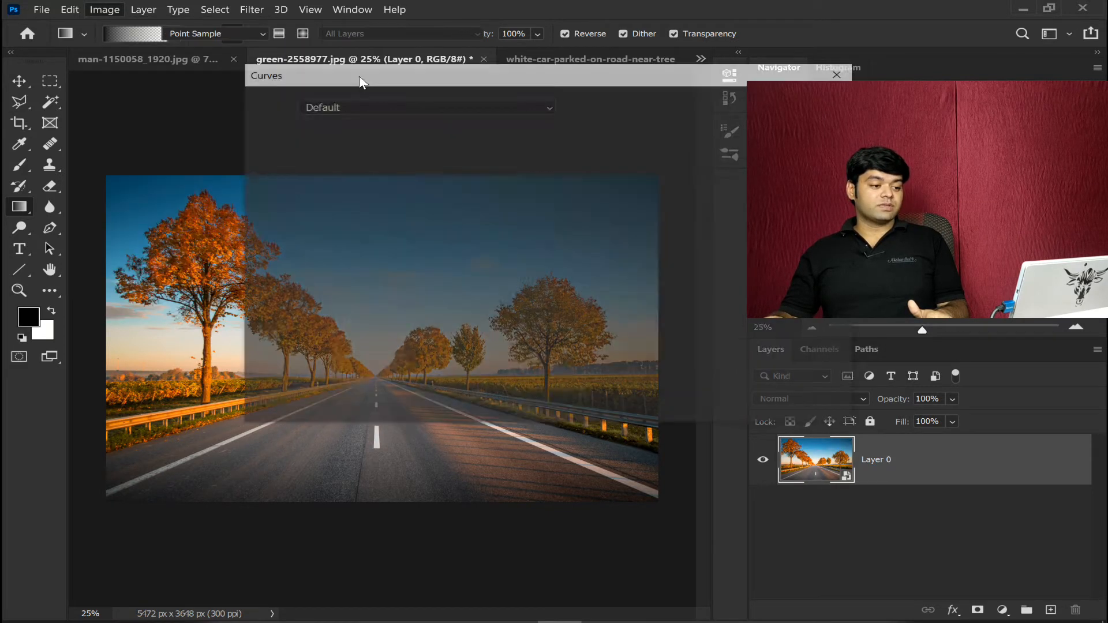
pyautogui.moveTo(384, 309); pyautogui.dragTo(391, 313)
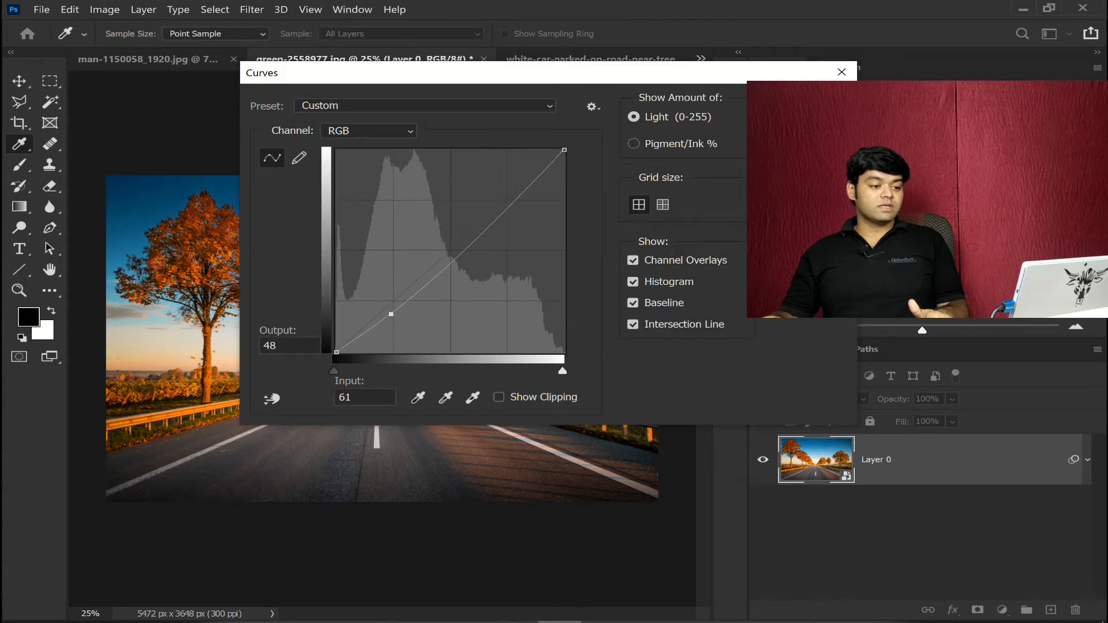
pyautogui.press('Return')
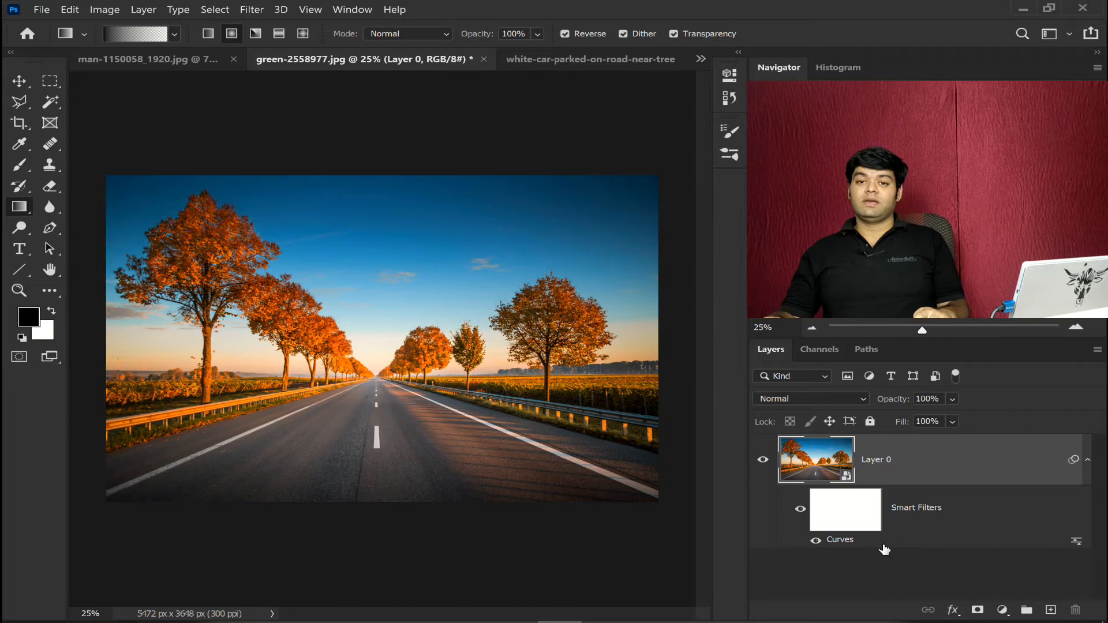
# Edit the Curves smart filter to add a highlight point at input 169, output 182.
pyautogui.doubleClick(860, 540)
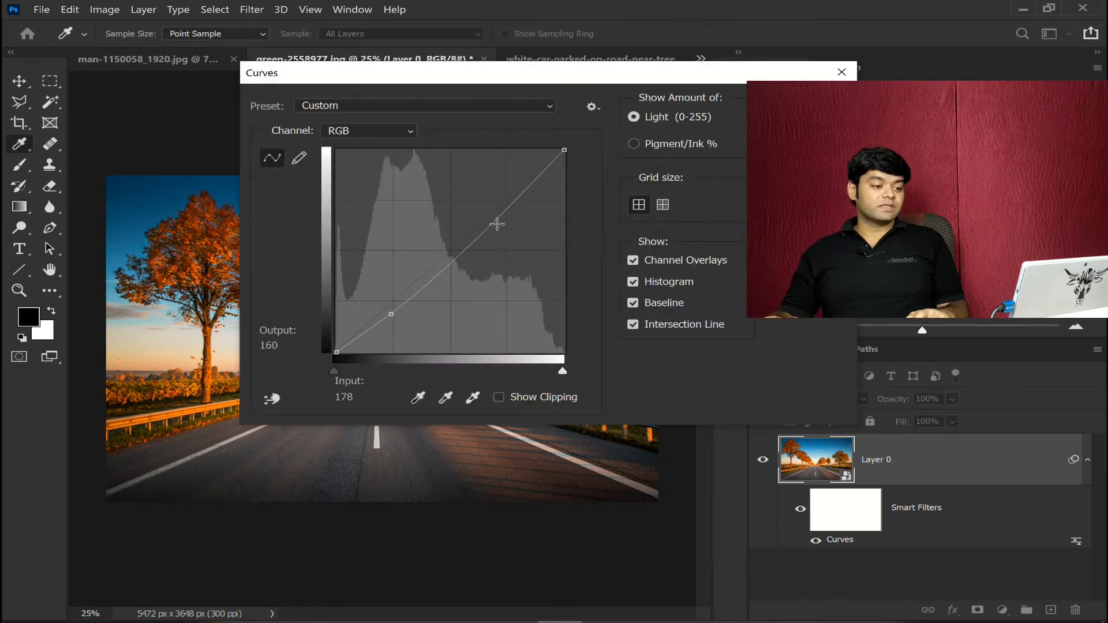
pyautogui.moveTo(499, 222); pyautogui.dragTo(488, 208)
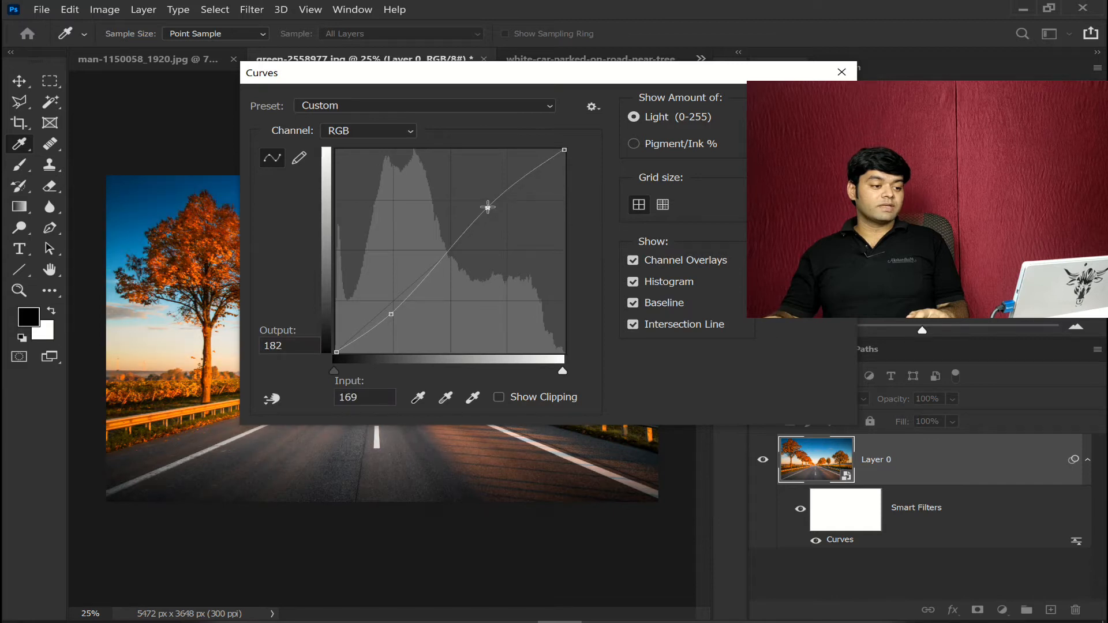
pyautogui.press('Return')
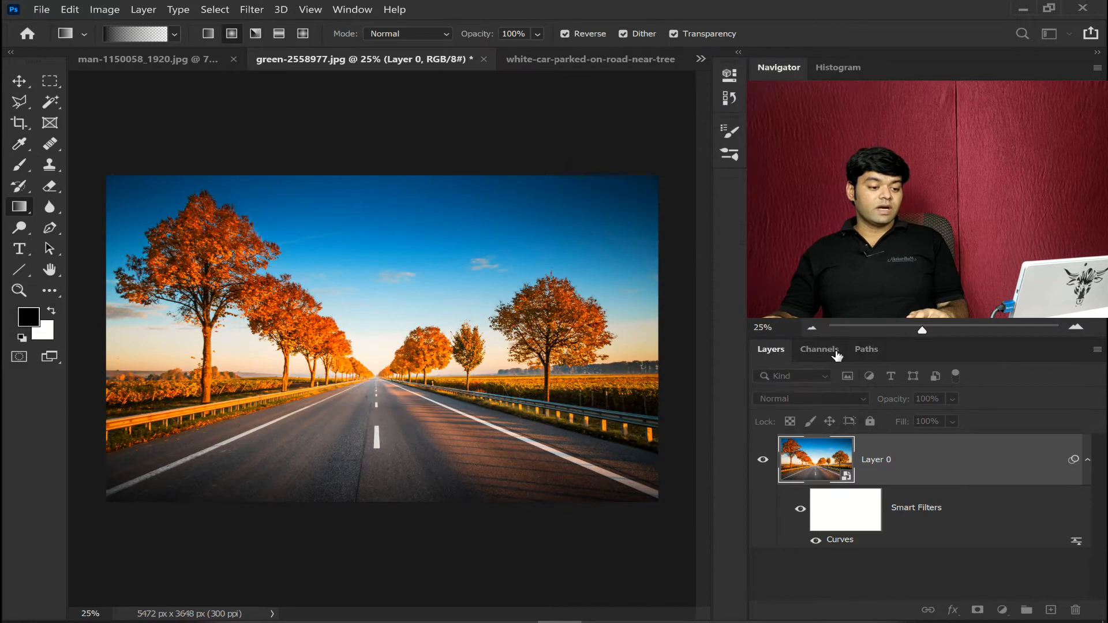
# Paint black on the Smart Filters mask over the middle of the road, raising the brush flow to 100%.
pyautogui.click(832, 508)
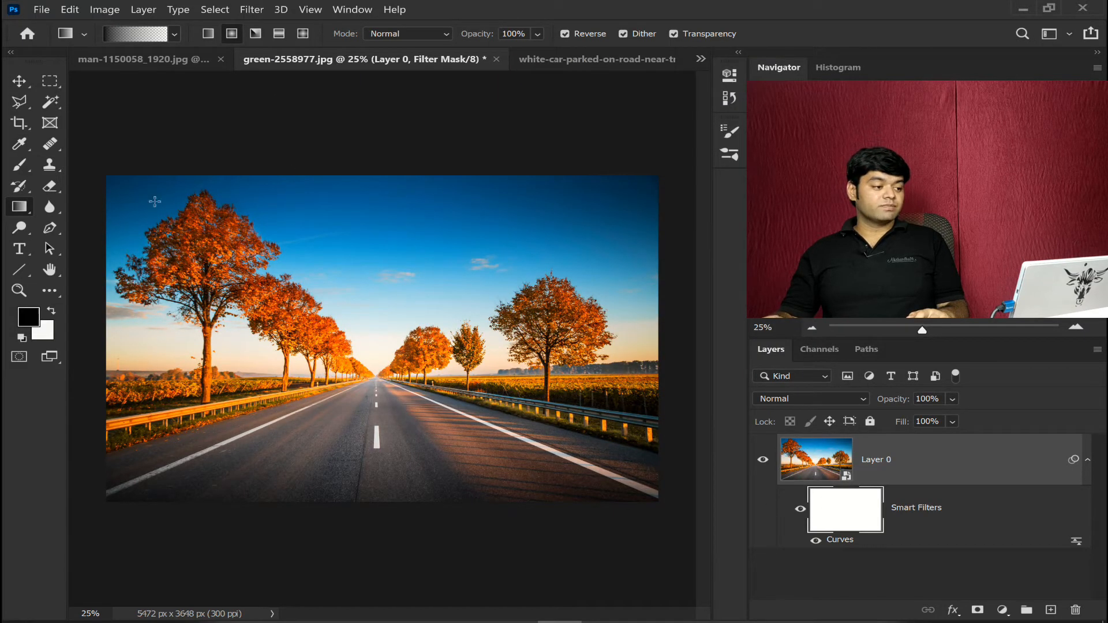
pyautogui.click(19, 165)
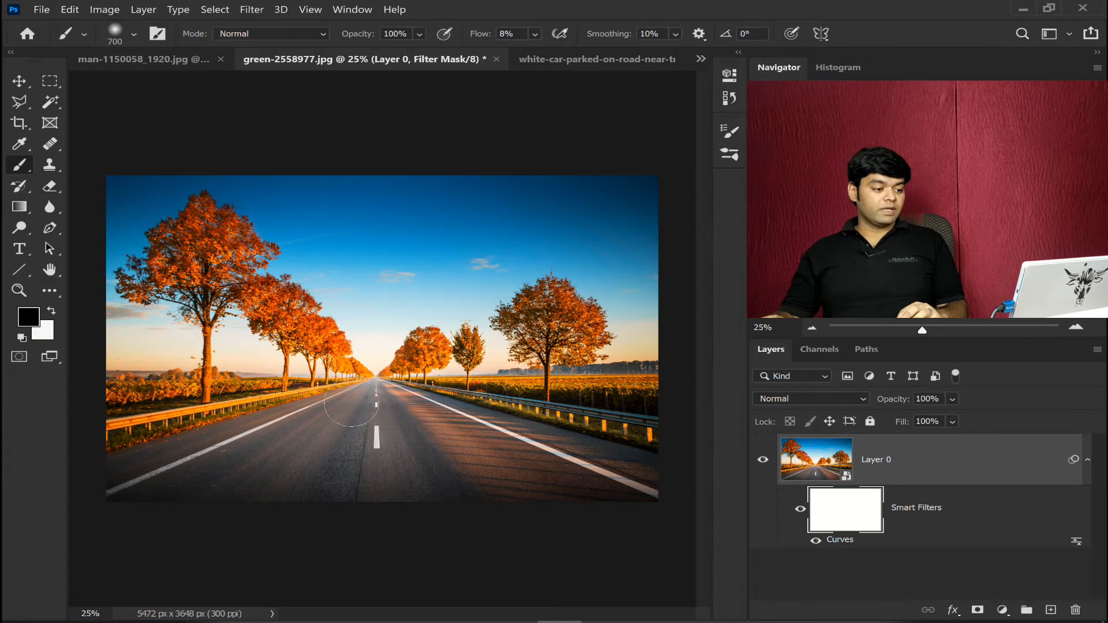
pyautogui.moveTo(356, 459); pyautogui.dragTo(382, 415)
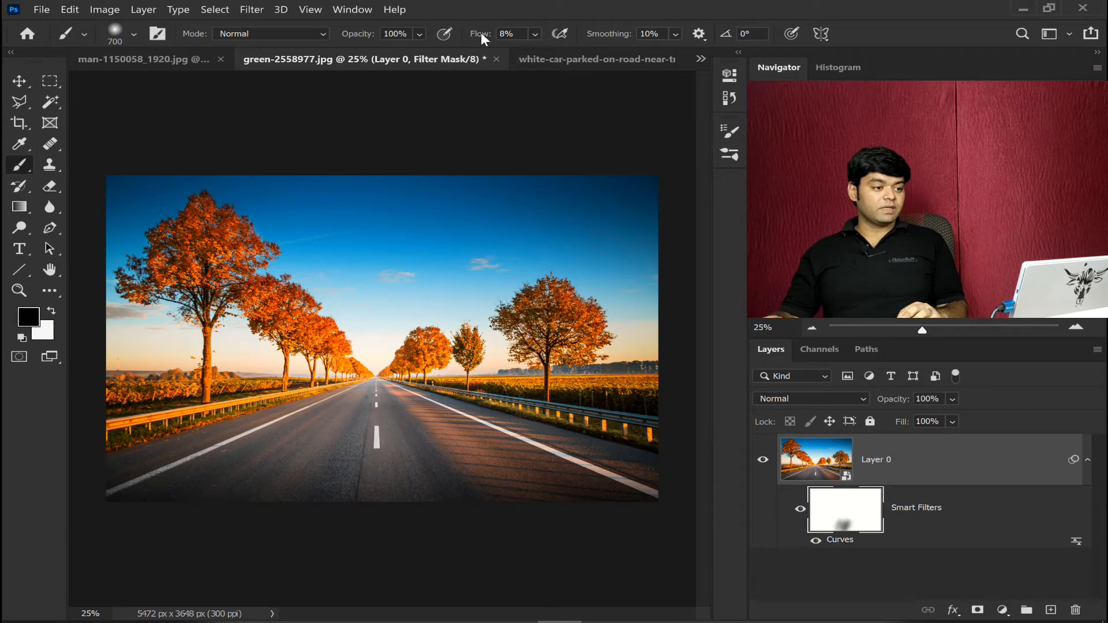
pyautogui.moveTo(483, 36); pyautogui.dragTo(596, 31)
pyautogui.click(356, 434)
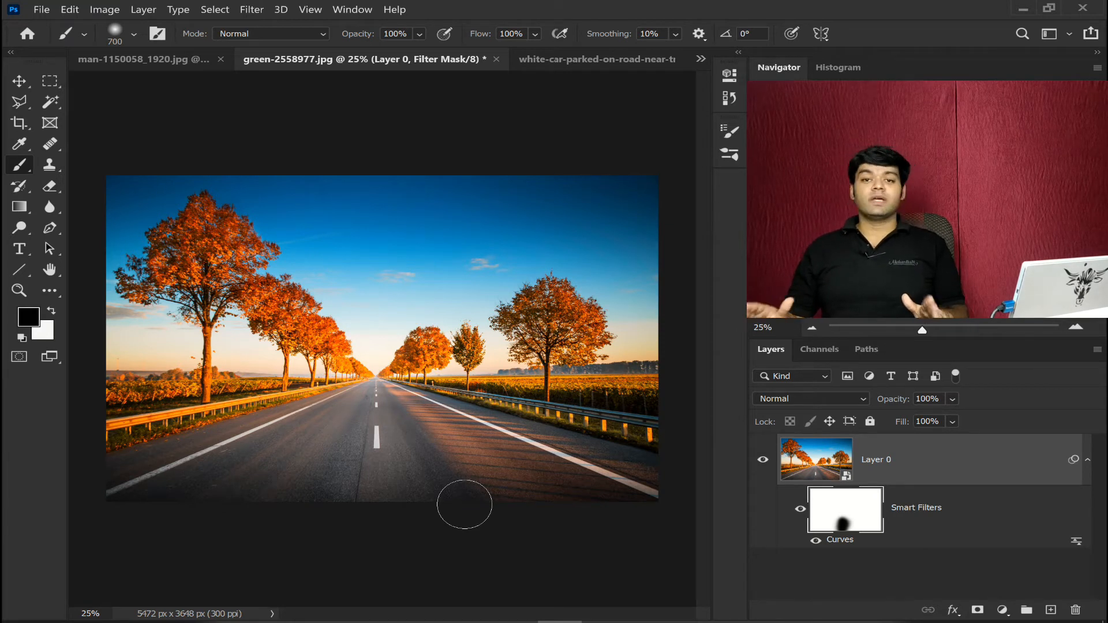
# Delete the smart filters from the road photo and restore the plain Background layer.
pyautogui.click(997, 513)
pyautogui.moveTo(996, 513); pyautogui.dragTo(1076, 611)
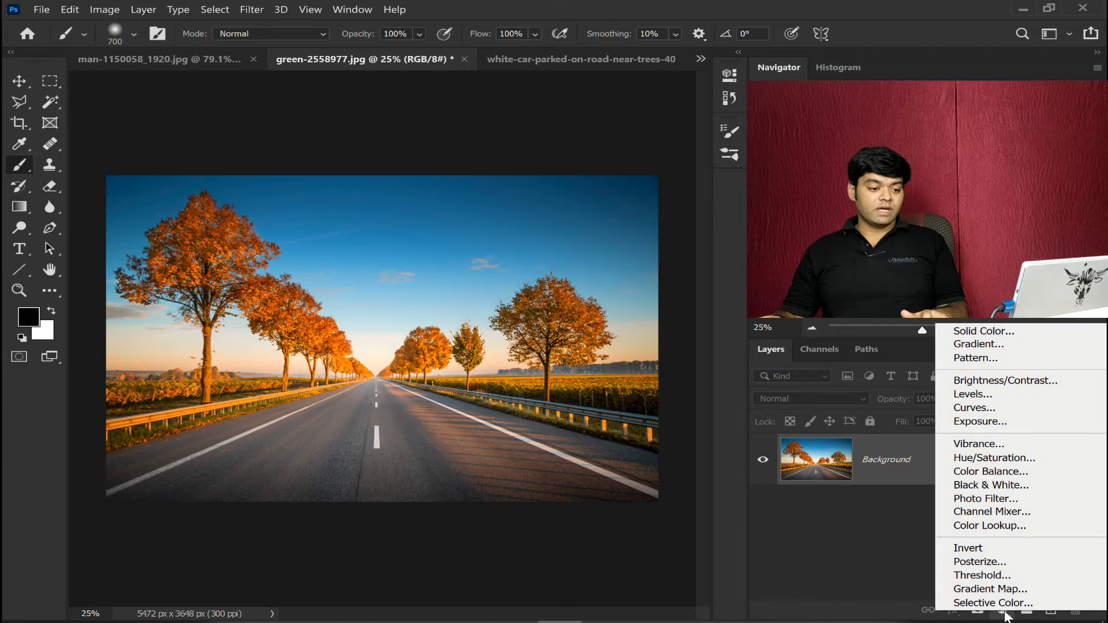
# Add a Curves adjustment layer with points at input 199, output 216 and input 54, output 35, and compare the image with it hidden.
pyautogui.click(1016, 408)
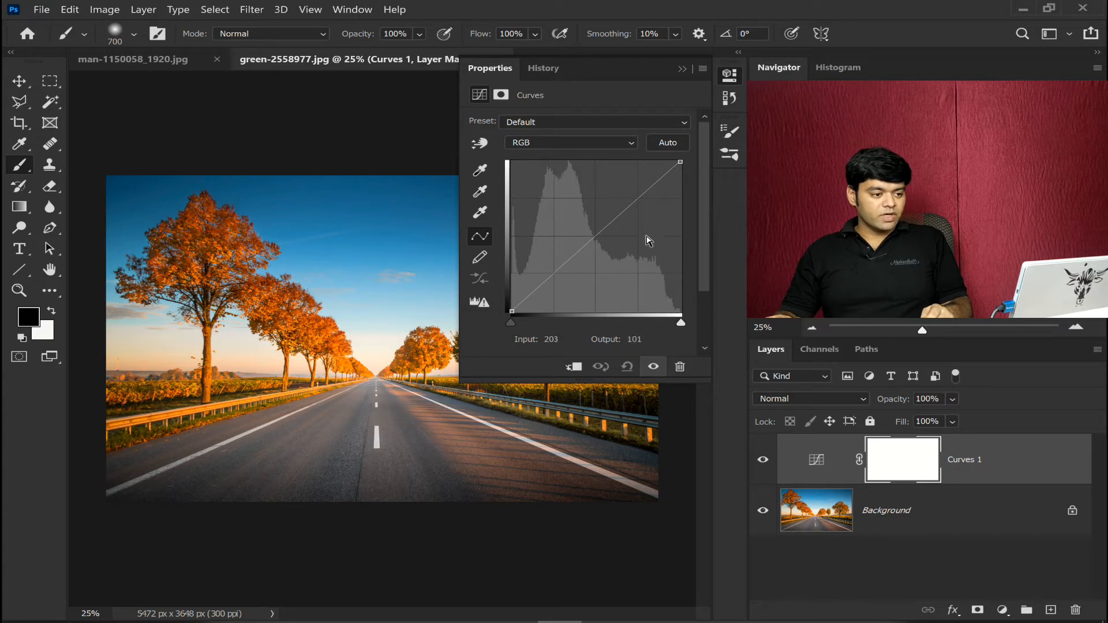
pyautogui.click(645, 192)
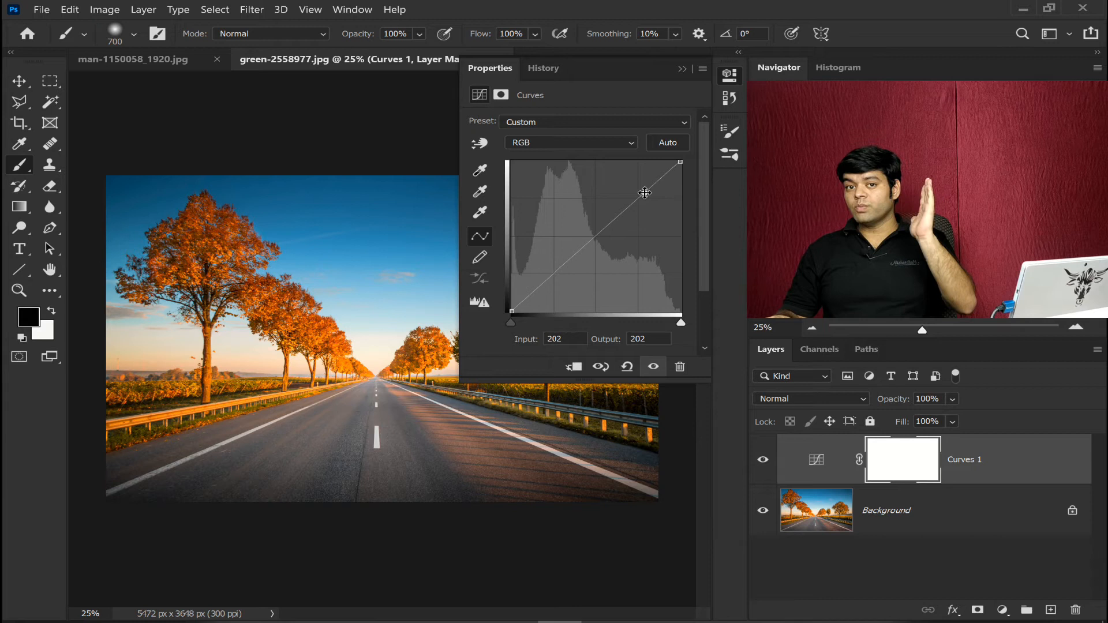
pyautogui.moveTo(644, 192); pyautogui.dragTo(643, 184)
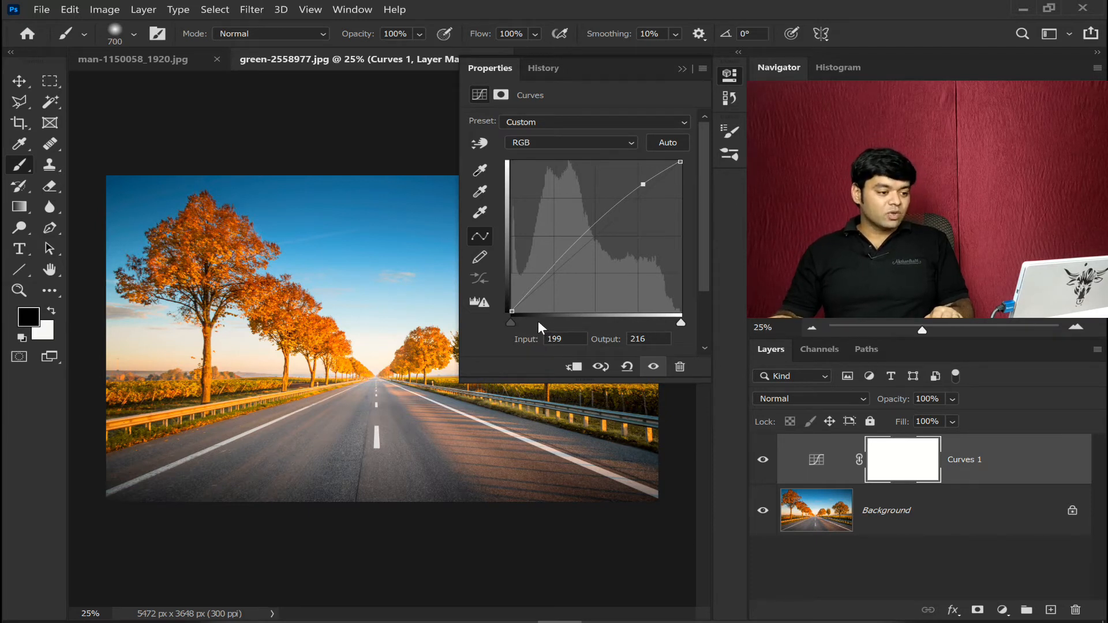
pyautogui.click(541, 278)
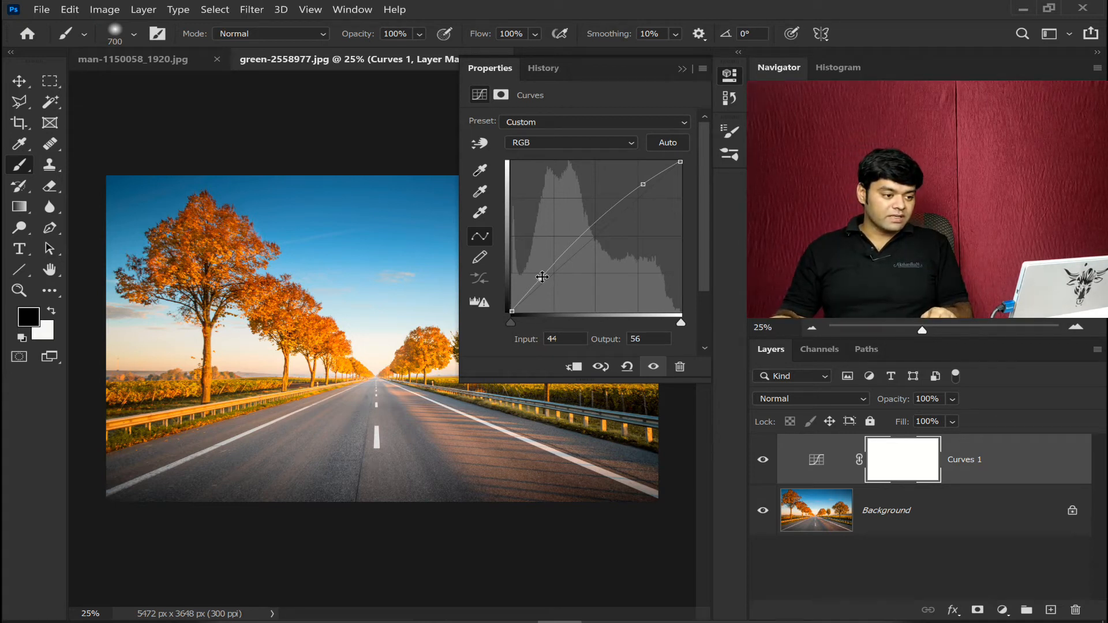
pyautogui.moveTo(542, 278); pyautogui.dragTo(542, 301)
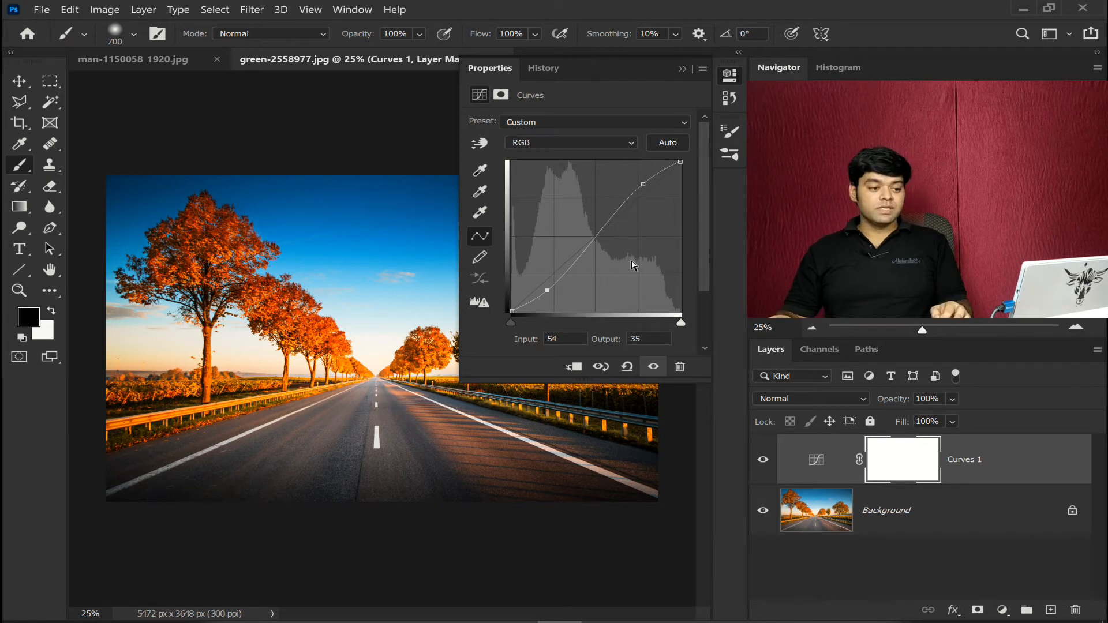
pyautogui.click(759, 460)
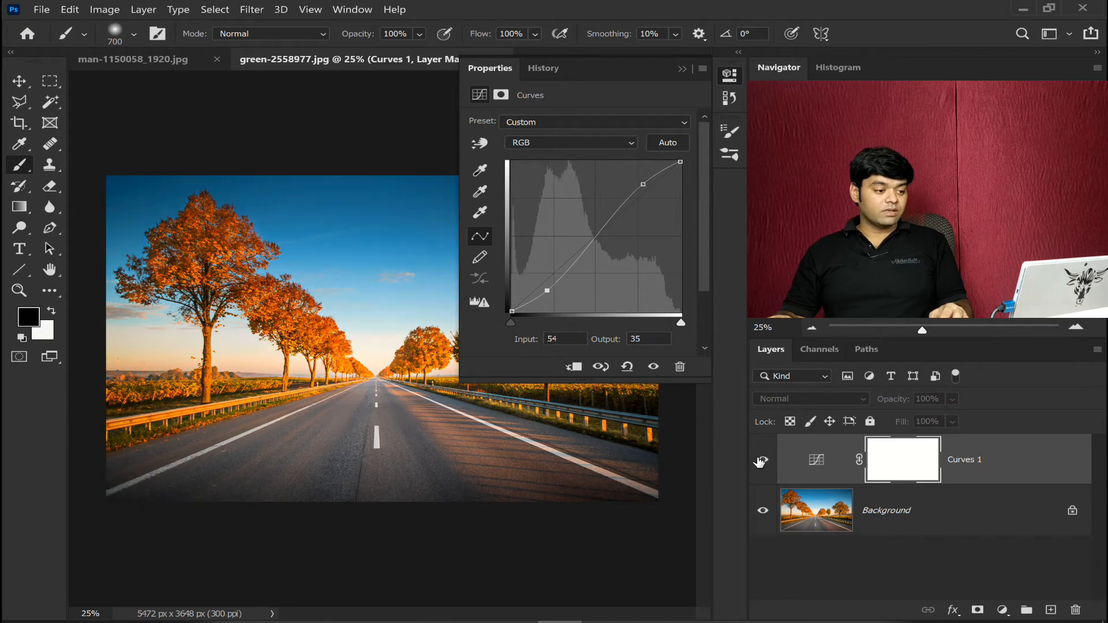
pyautogui.click(759, 460)
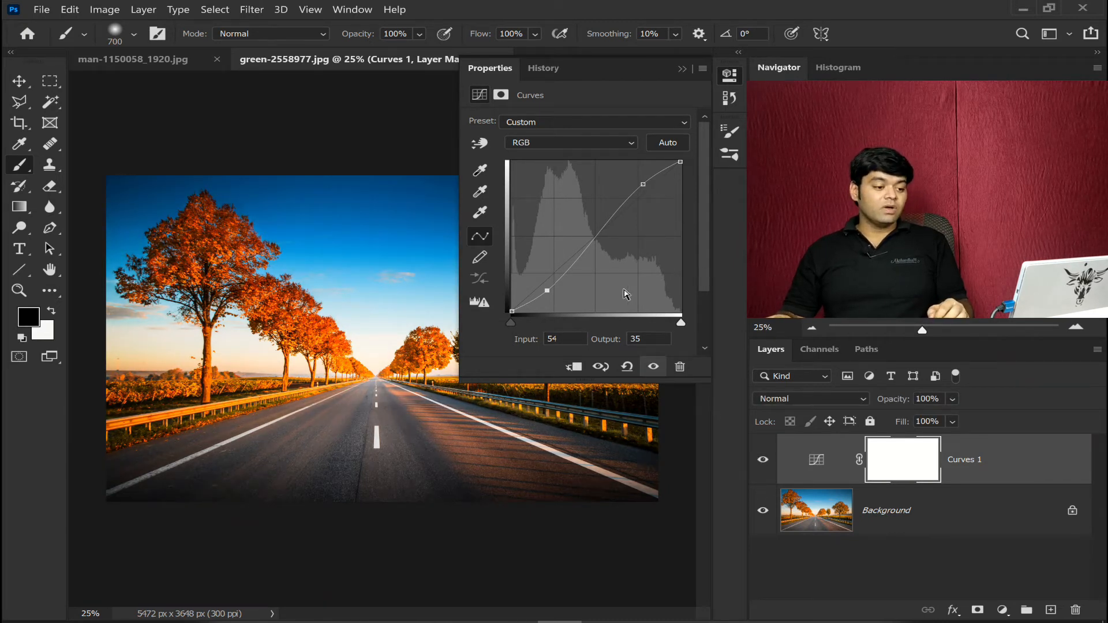
# Reset the curve, lower a shadow point, set a midtone point to input 122, output 117, and compare with the adjustment hidden.
pyautogui.click(627, 369)
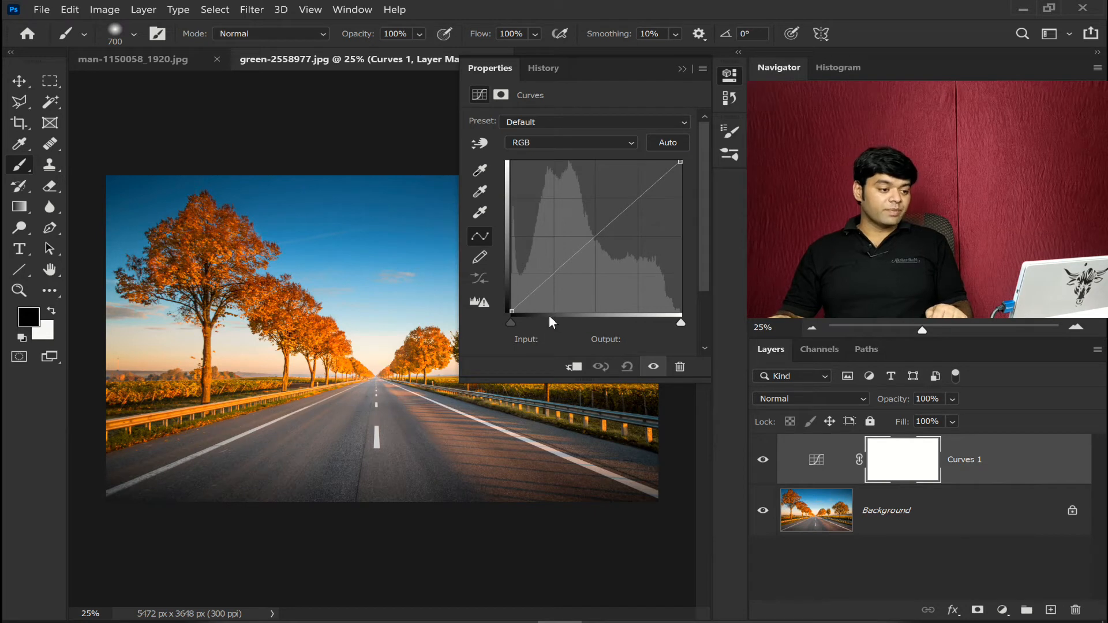
pyautogui.click(552, 275)
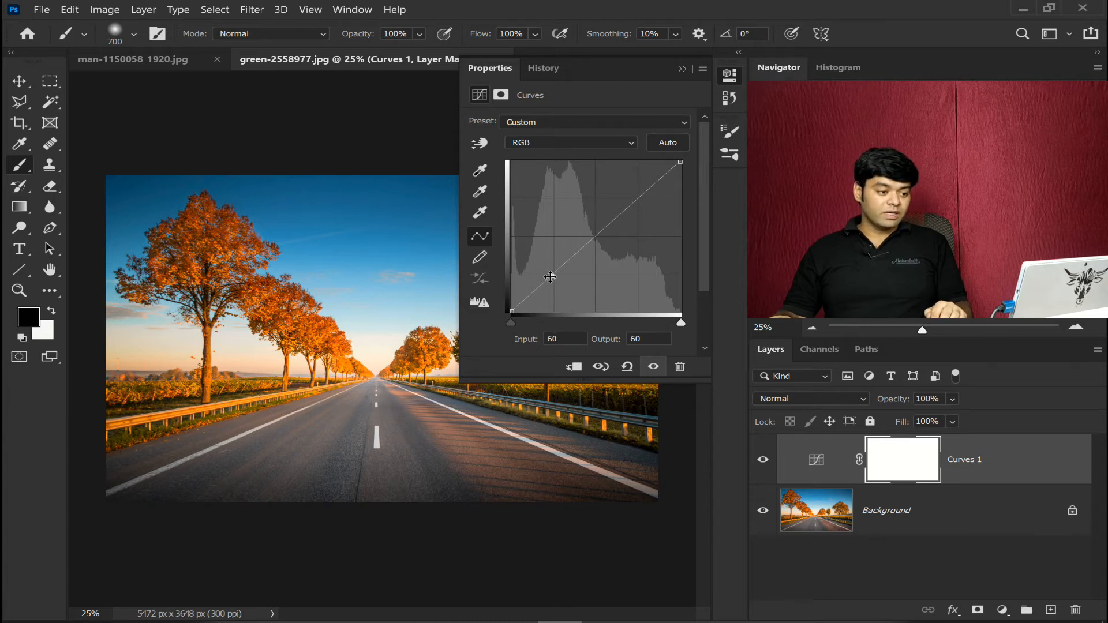
pyautogui.moveTo(552, 280); pyautogui.dragTo(553, 290)
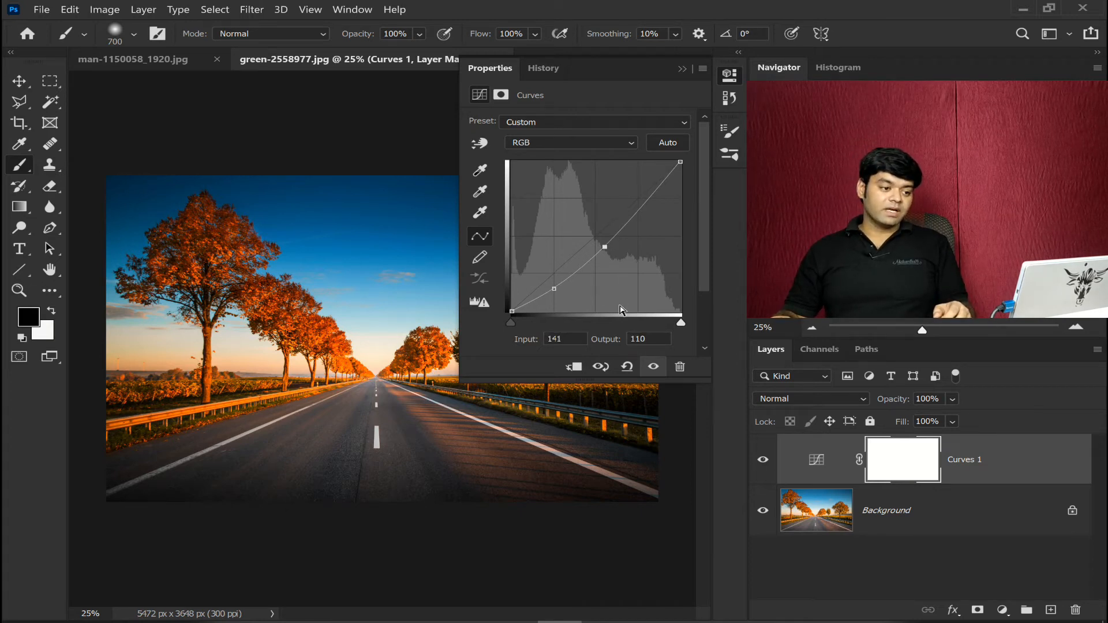
pyautogui.click(606, 246)
pyautogui.moveTo(604, 246); pyautogui.dragTo(592, 242)
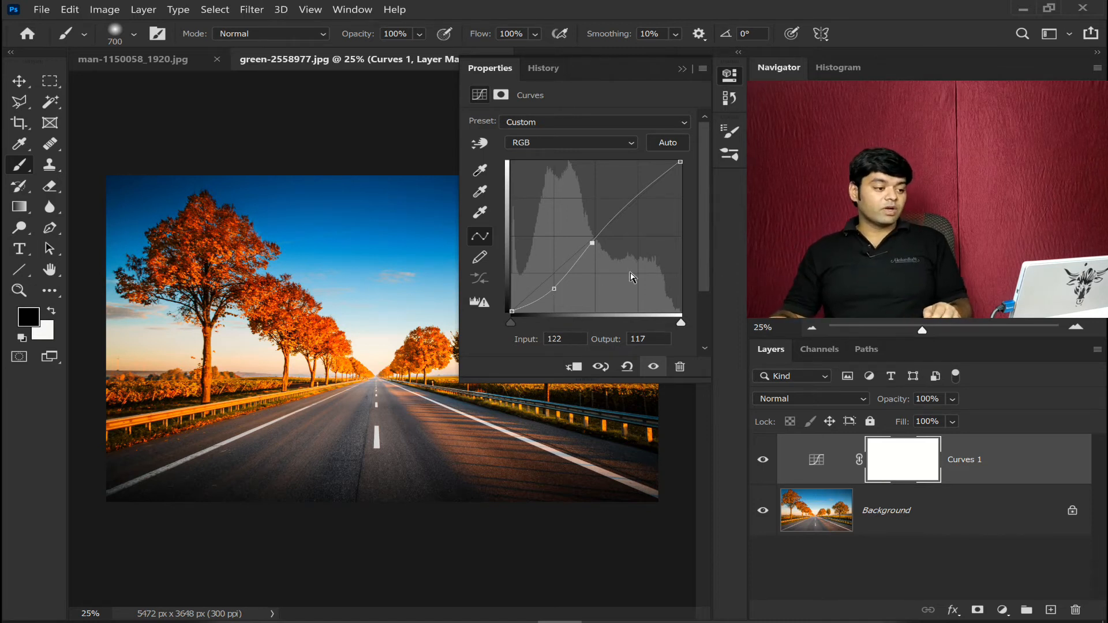
pyautogui.click(654, 369)
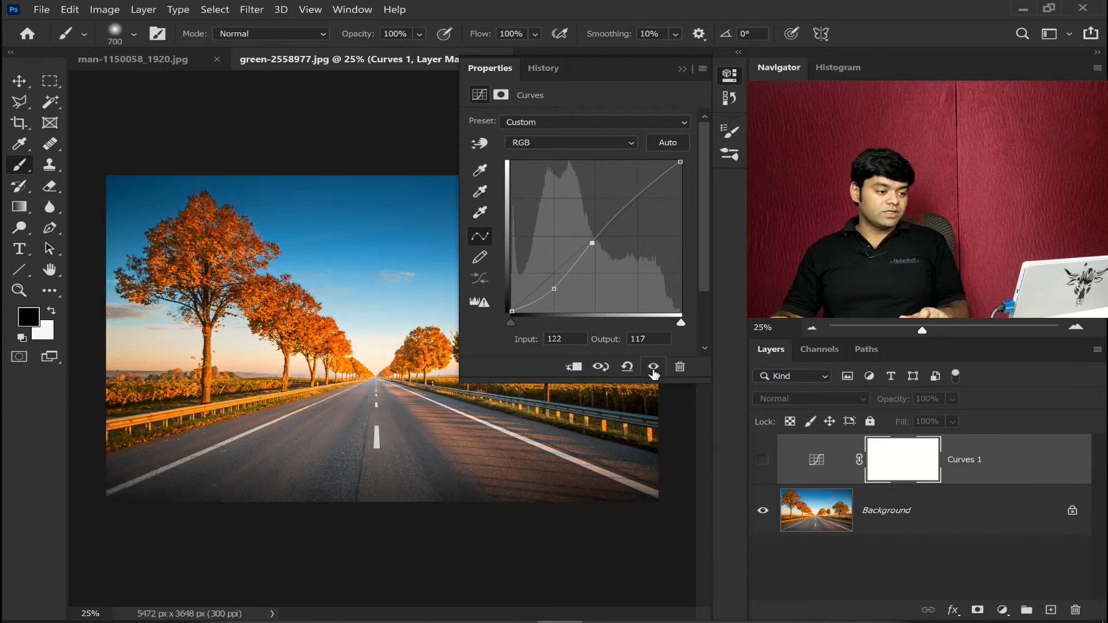
pyautogui.click(654, 369)
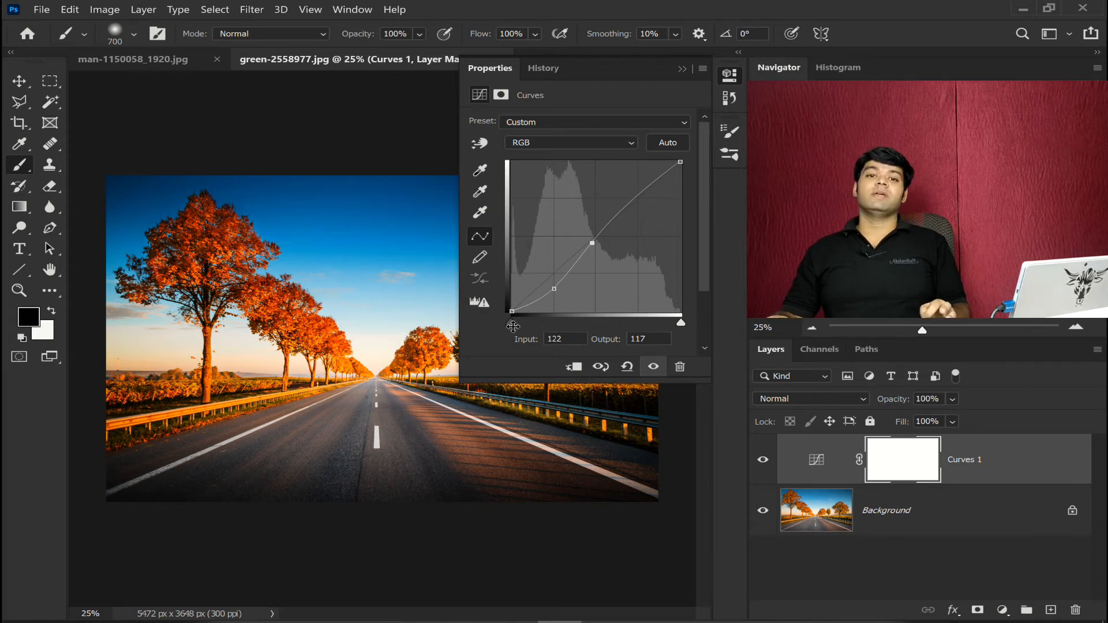
# Hide the Curves 1 adjustment over the road photo and reset its curve to the default straight line.
pyautogui.click(653, 368)
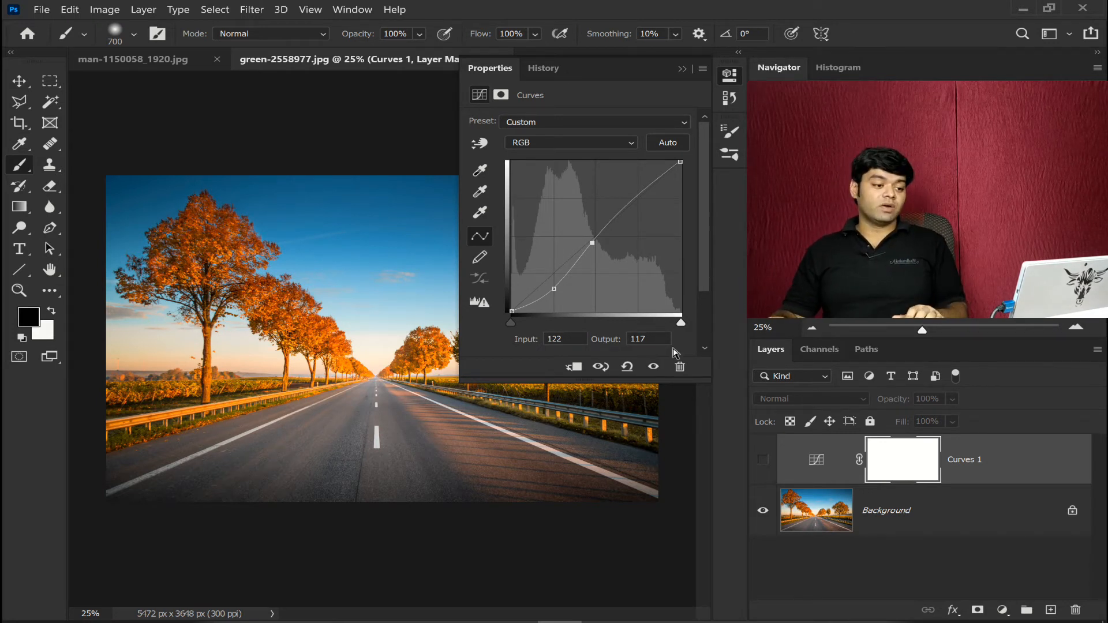
pyautogui.click(628, 368)
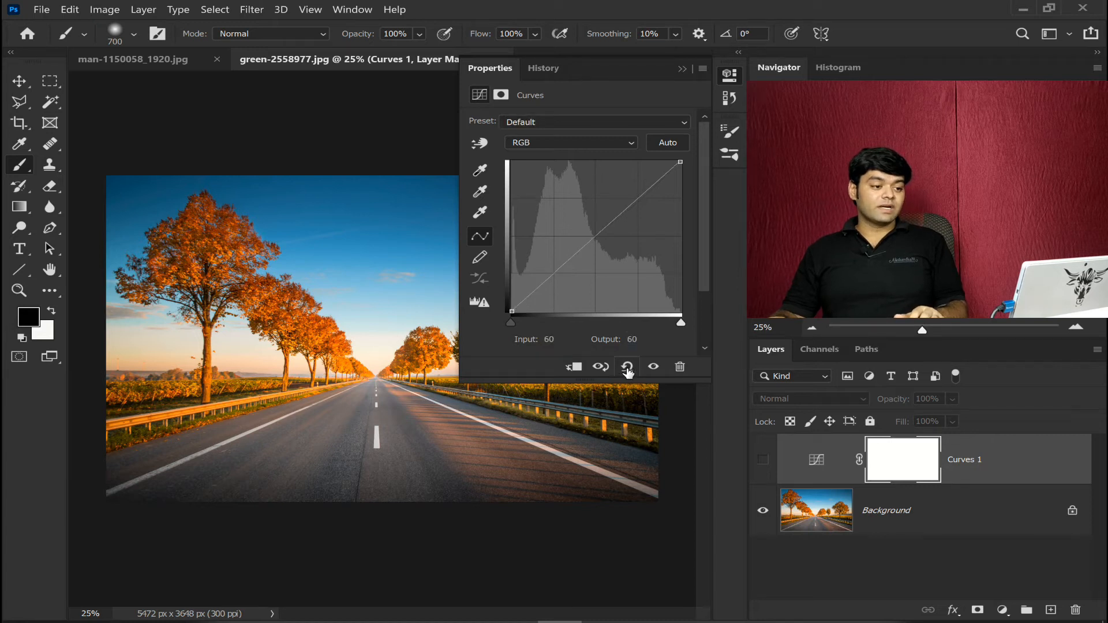
pyautogui.click(731, 75)
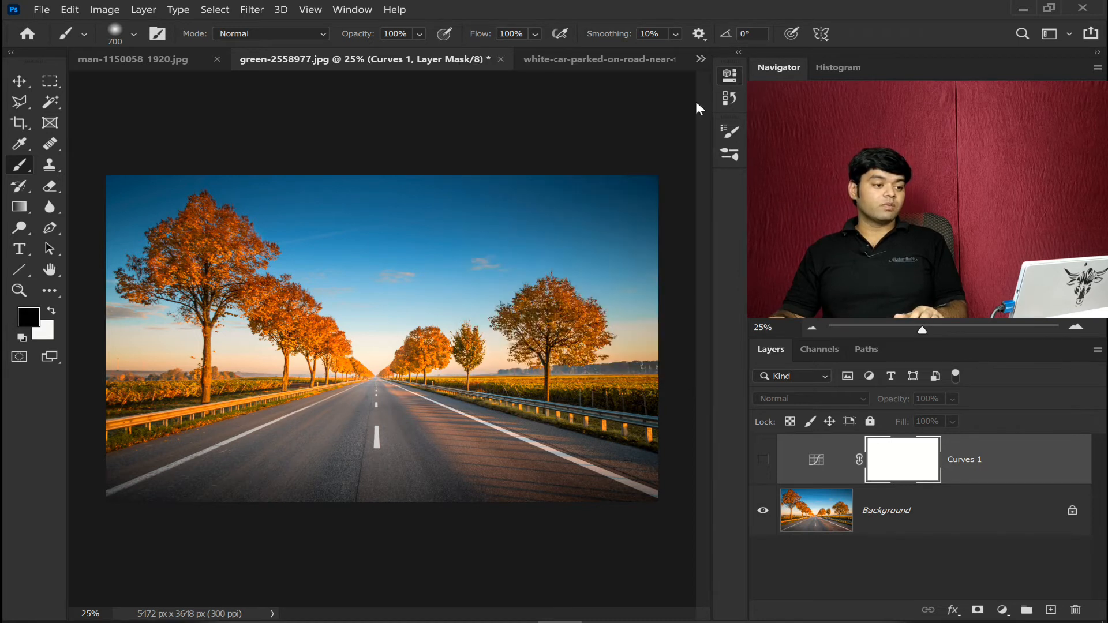
# Switch to the white car photo and add a Curves adjustment layer above its Background.
pyautogui.click(636, 60)
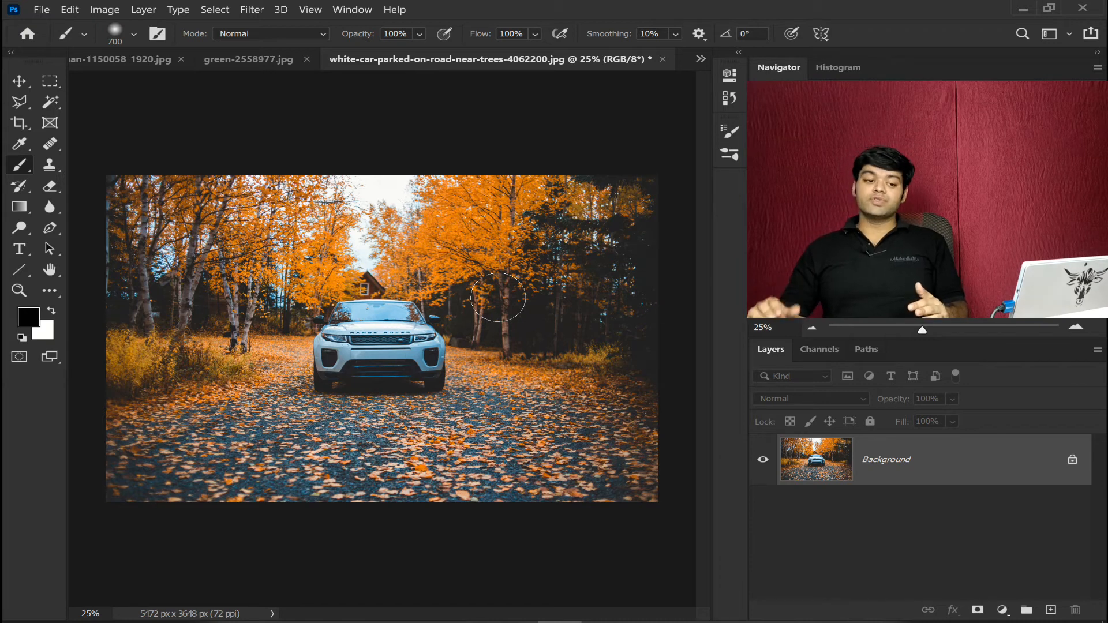
pyautogui.click(1003, 613)
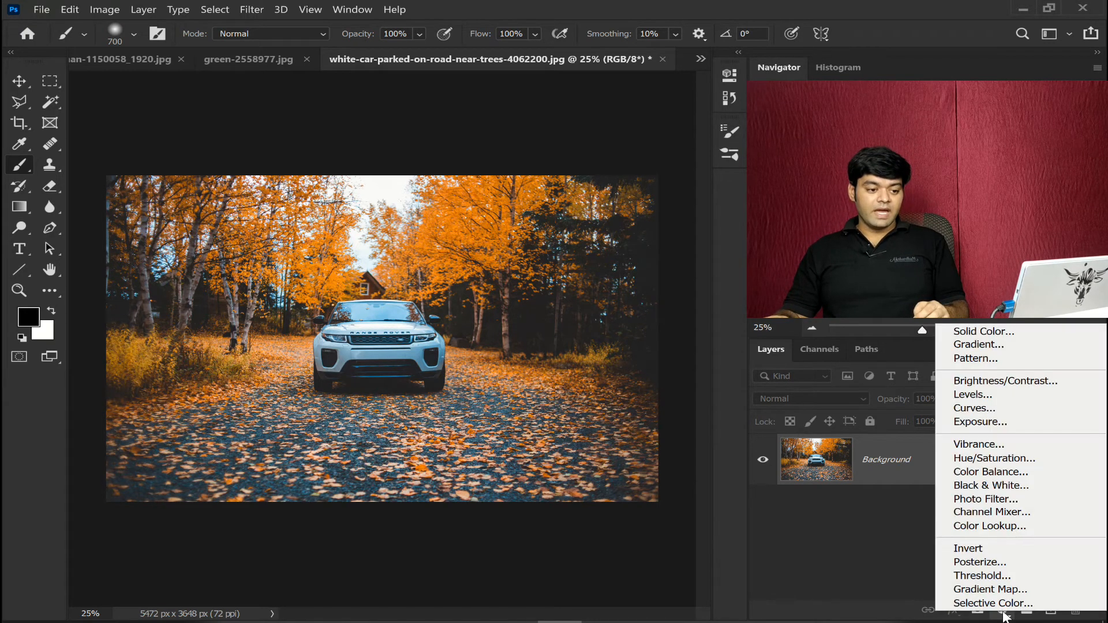
pyautogui.click(1025, 409)
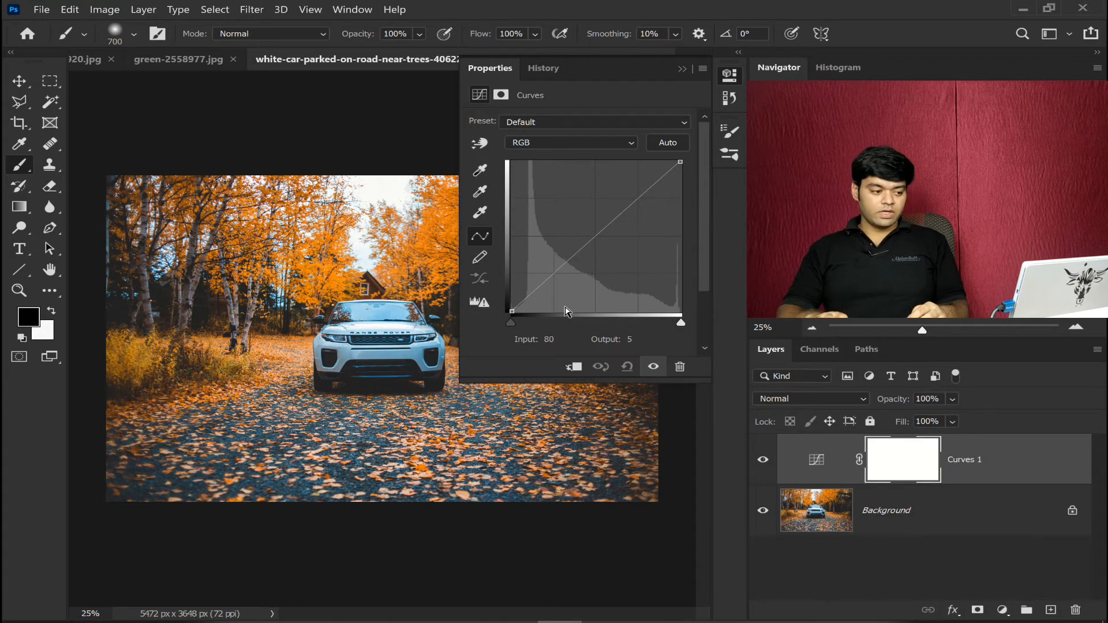
pyautogui.hotkey('ctrl', '+')
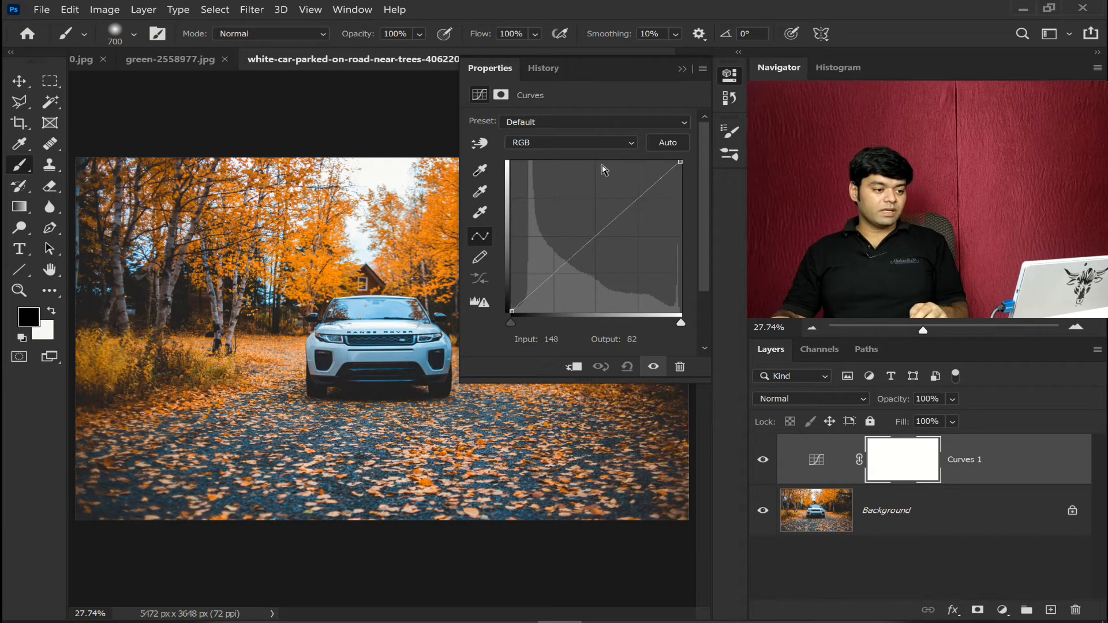
# Shape an S-curve in the Red channel with points at input 199, output 227 and input 58, output 26.
pyautogui.click(599, 142)
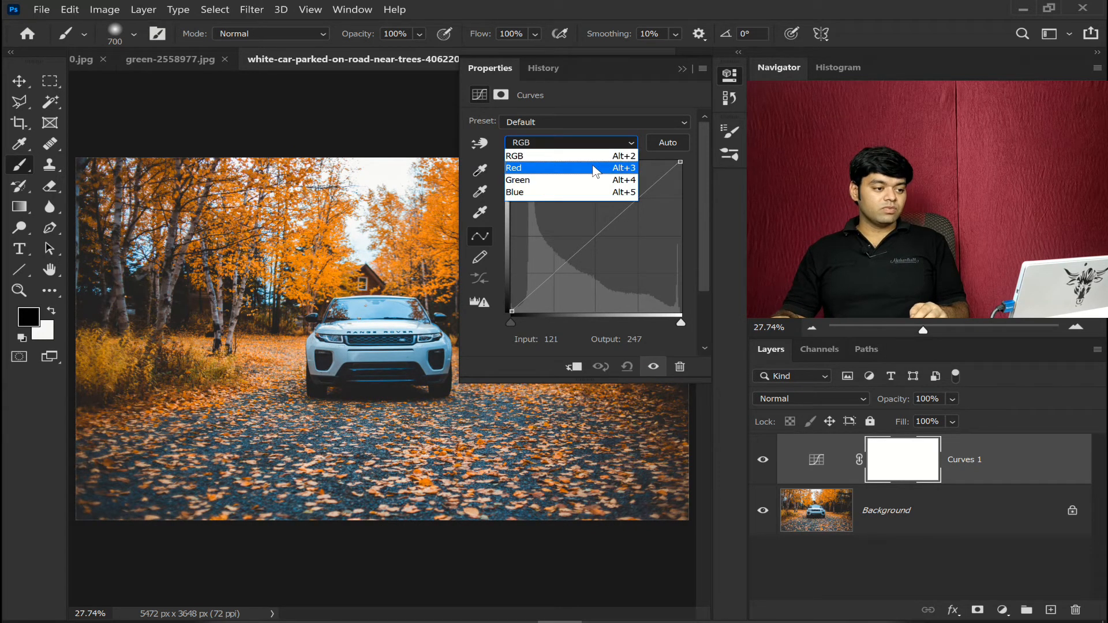
pyautogui.click(597, 168)
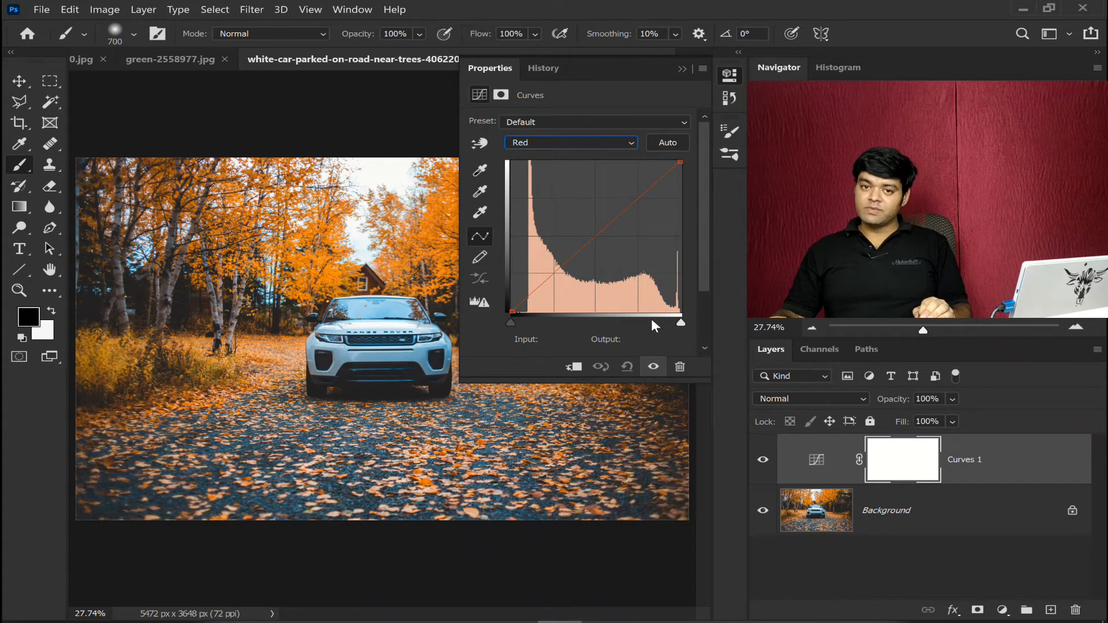
pyautogui.click(651, 184)
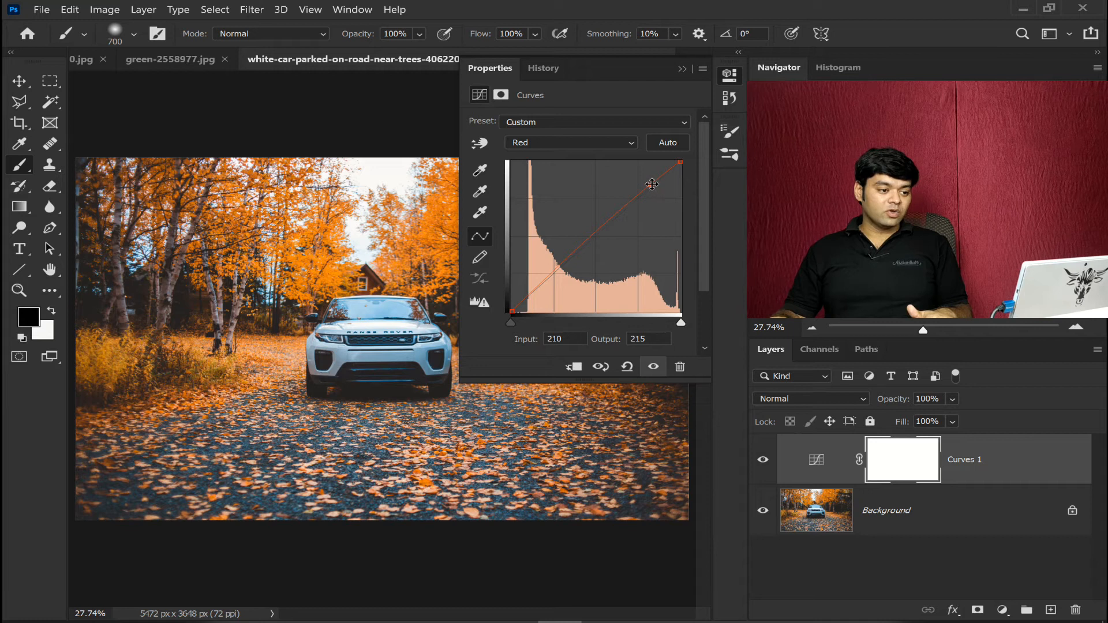
pyautogui.moveTo(652, 183); pyautogui.dragTo(643, 175)
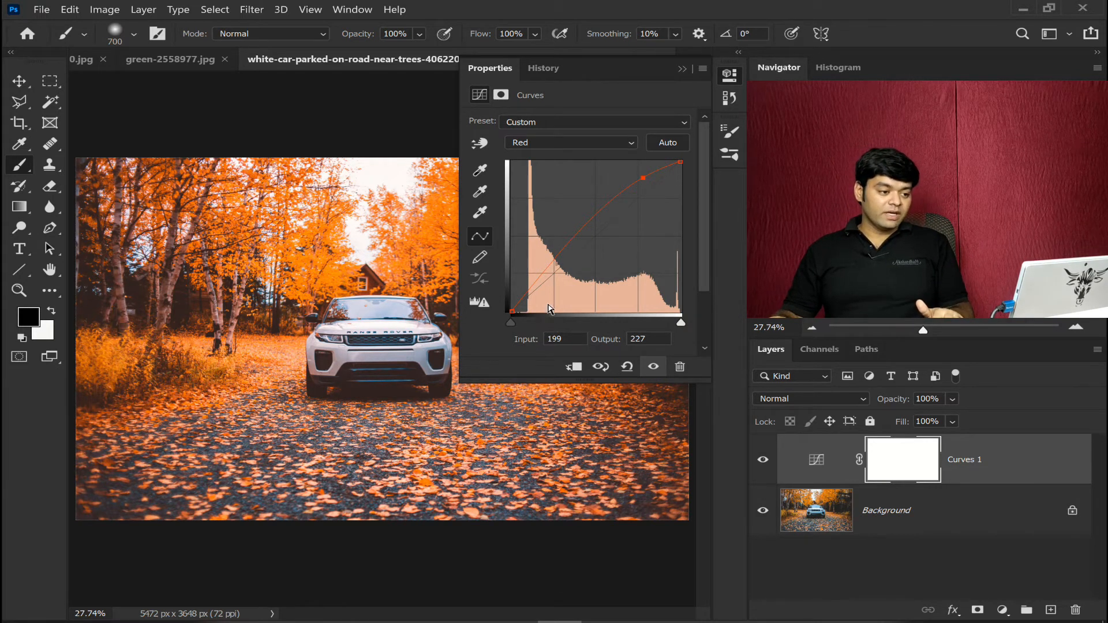
pyautogui.click(542, 271)
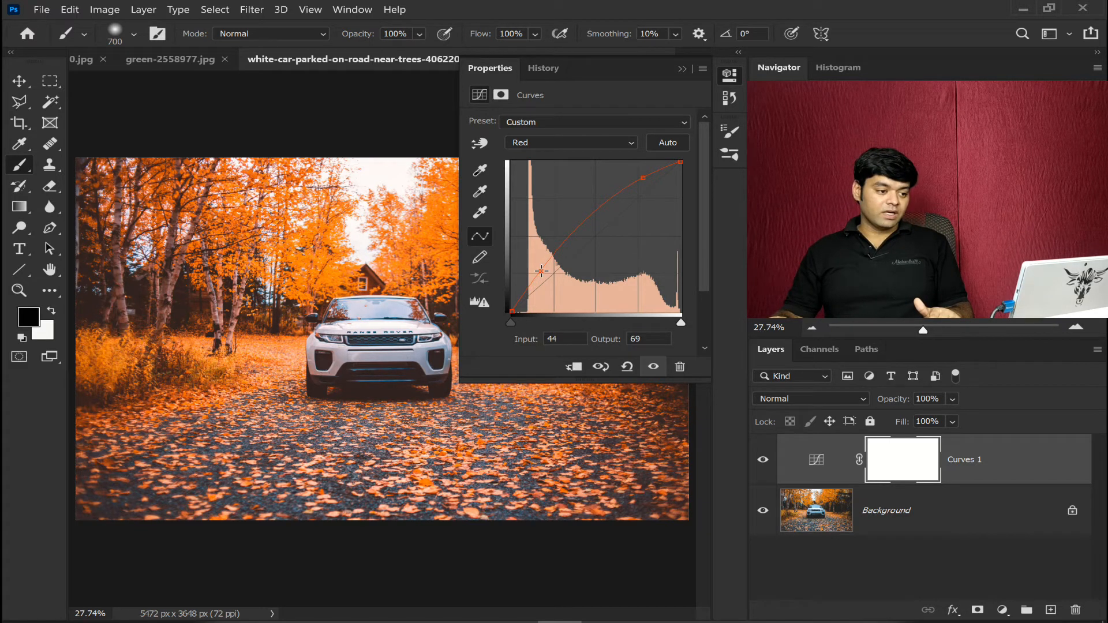
pyautogui.moveTo(545, 280); pyautogui.dragTo(550, 296)
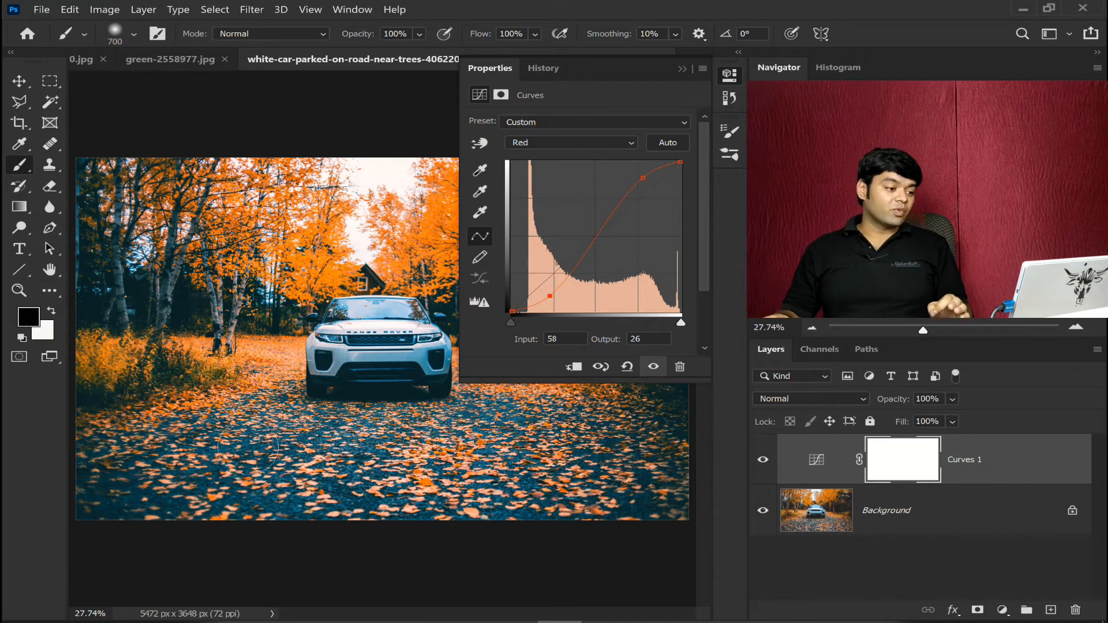
# Compare the car photo with the red adjustment hidden and shown, and reset the curve to default.
pyautogui.click(653, 370)
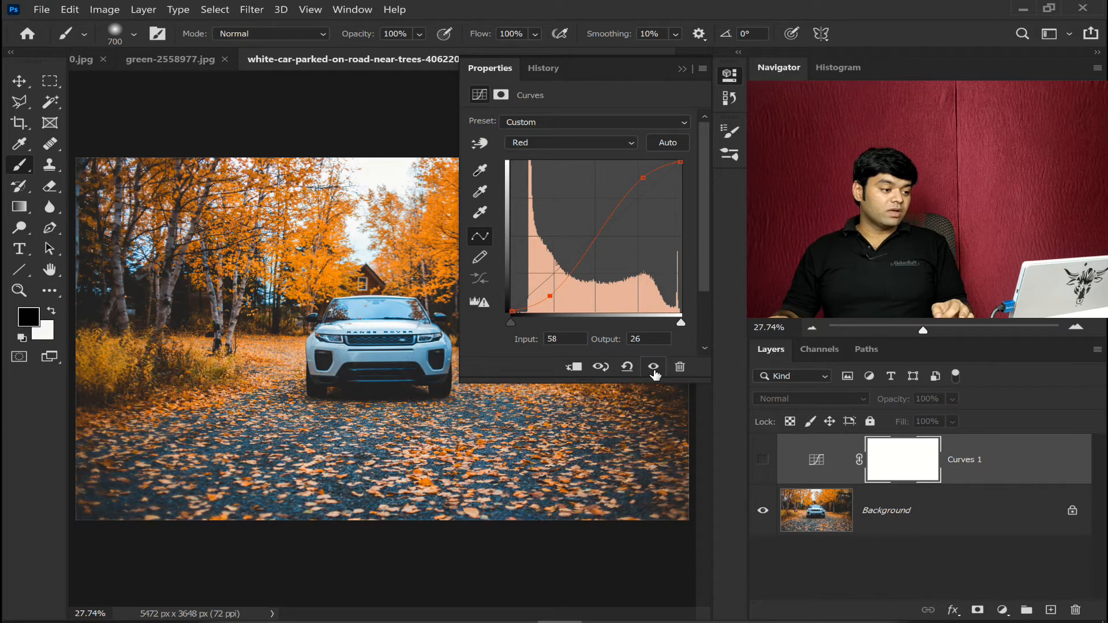
pyautogui.click(653, 370)
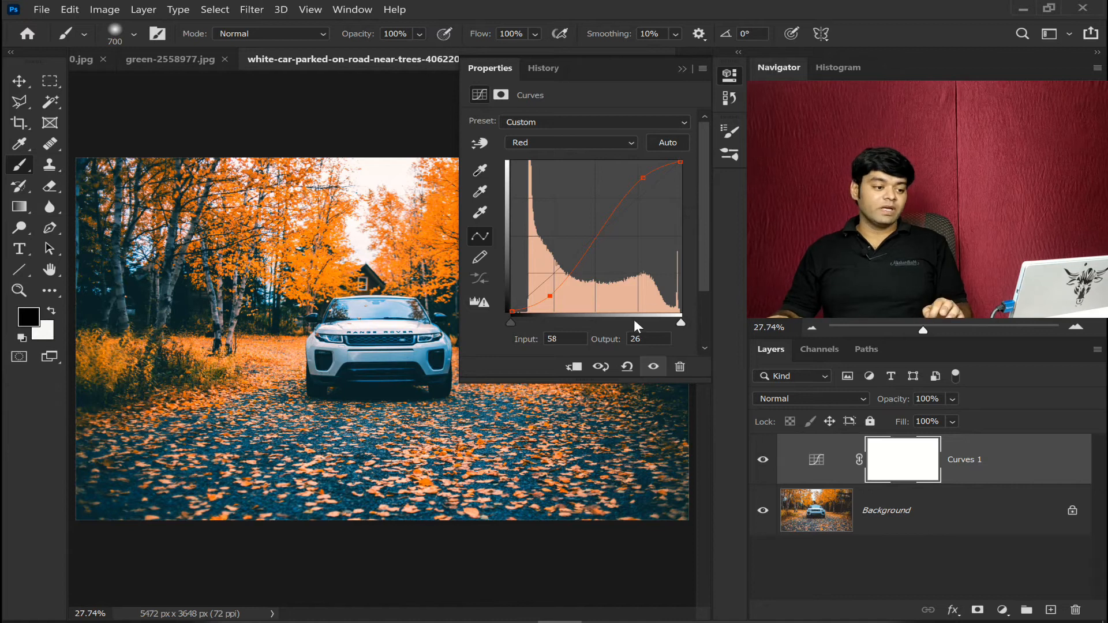
pyautogui.click(626, 367)
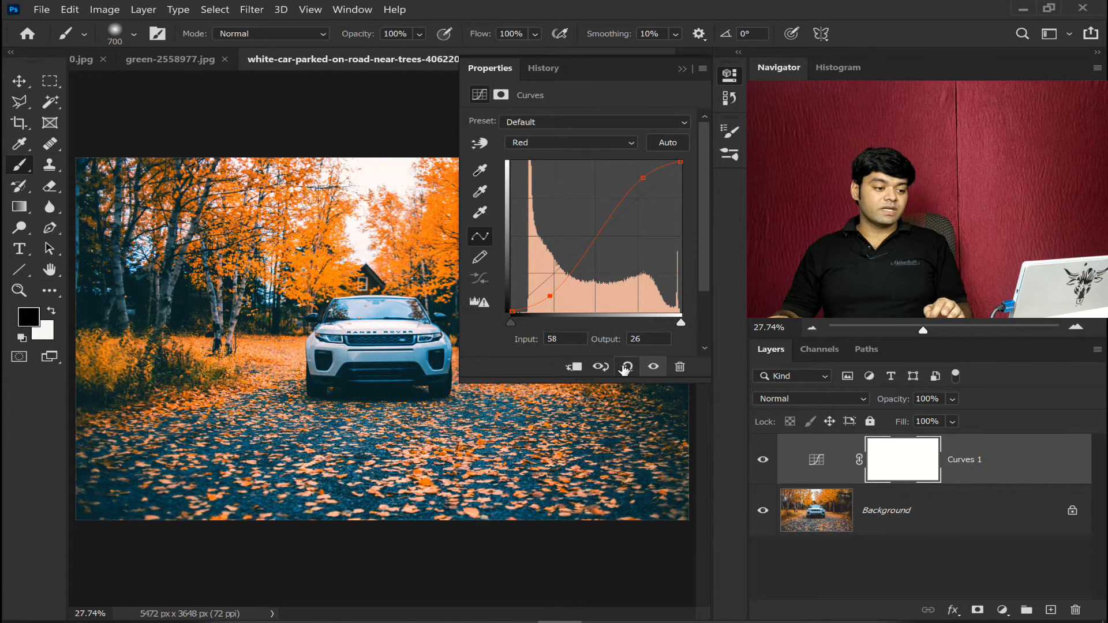
# Lower the Blue channel's highlight endpoint to output 144 on the car photo, and reset the curve.
pyautogui.click(601, 142)
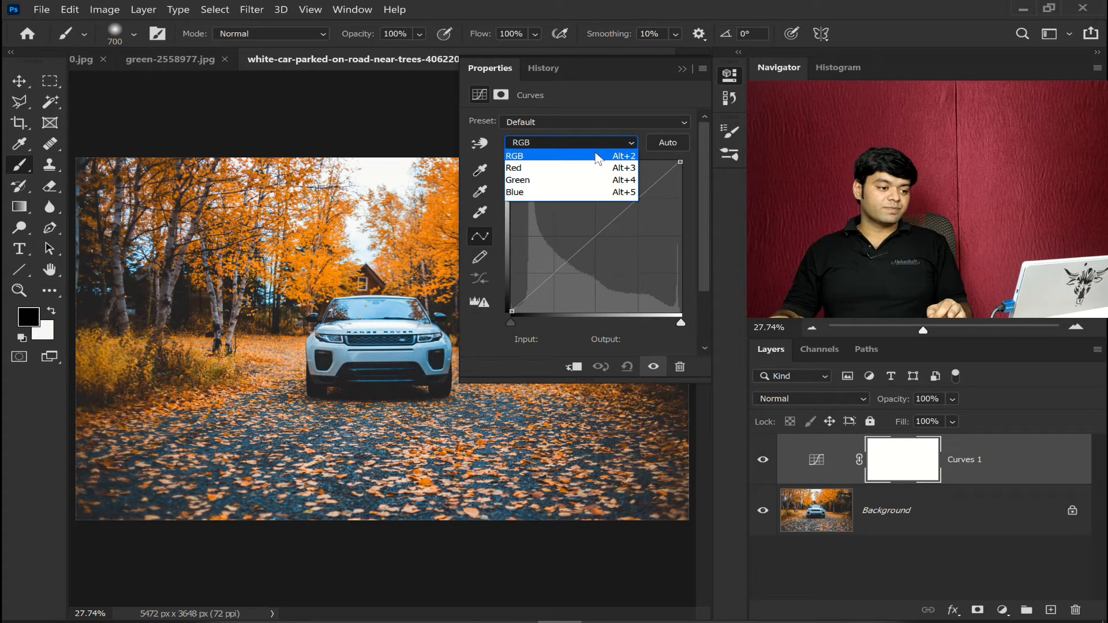
pyautogui.click(570, 196)
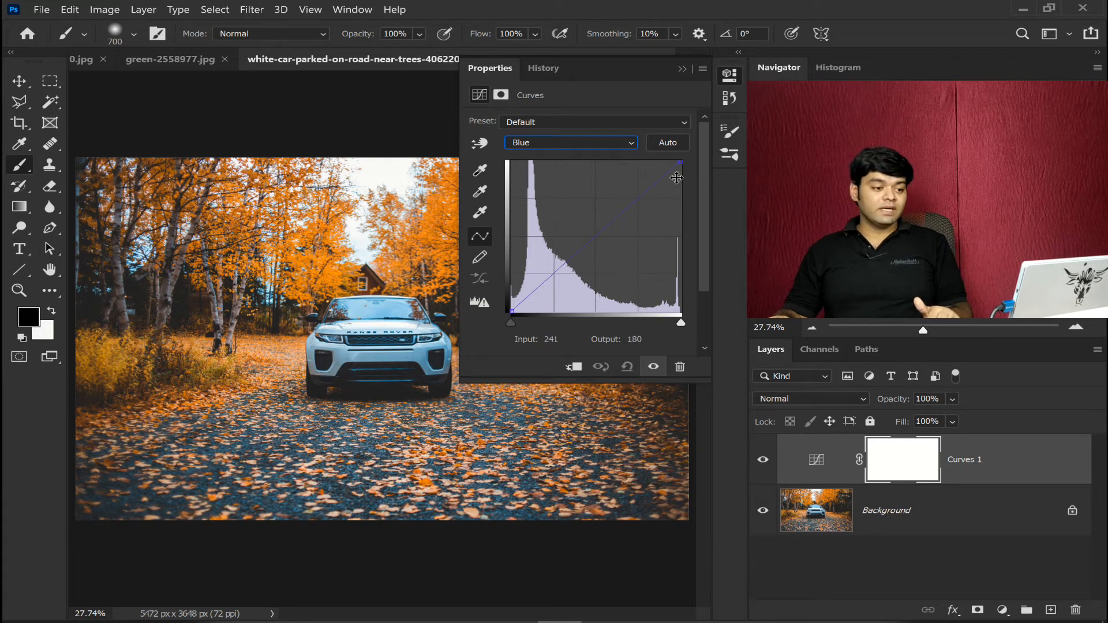
pyautogui.moveTo(680, 162); pyautogui.dragTo(689, 228)
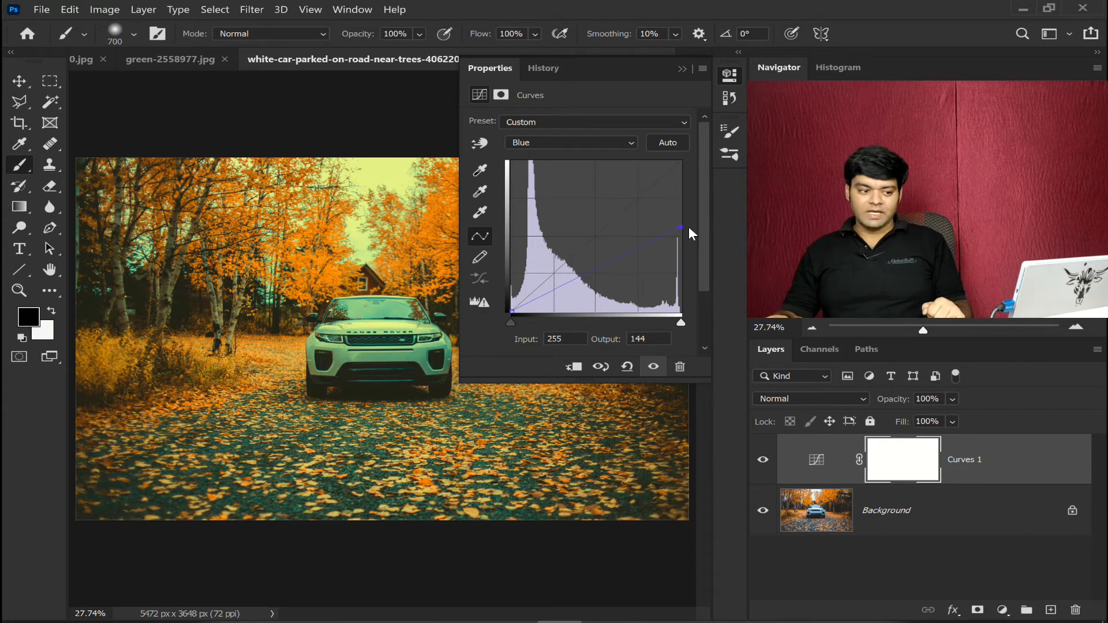
pyautogui.click(628, 367)
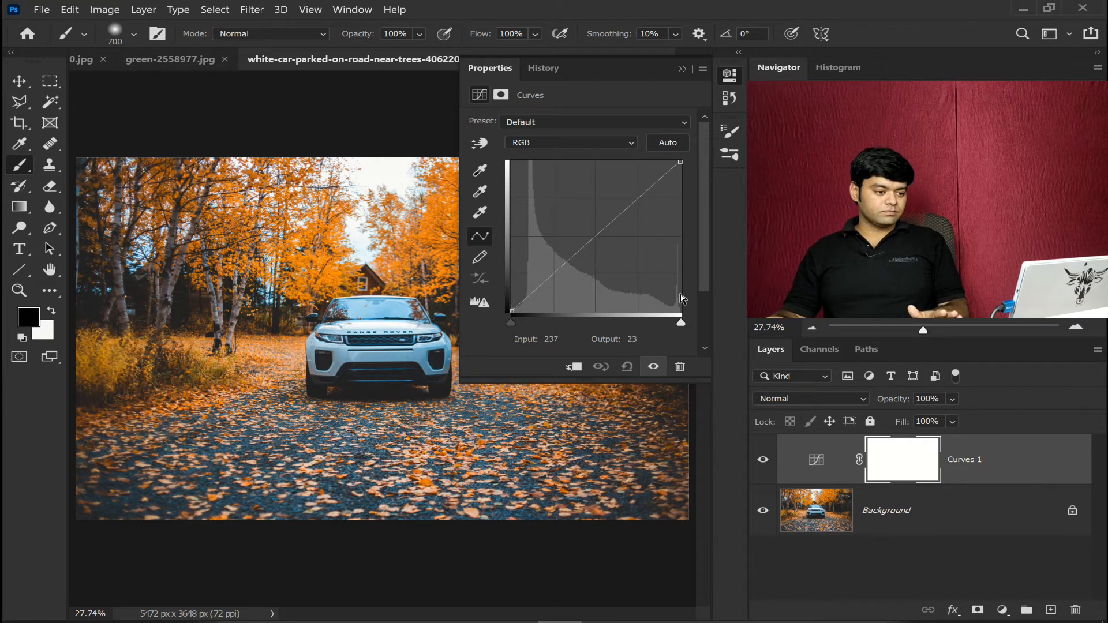
# Return to the green-2558977.jpg road photo, show its Curves 1 layer, and open that layer's curve settings.
pyautogui.click(730, 73)
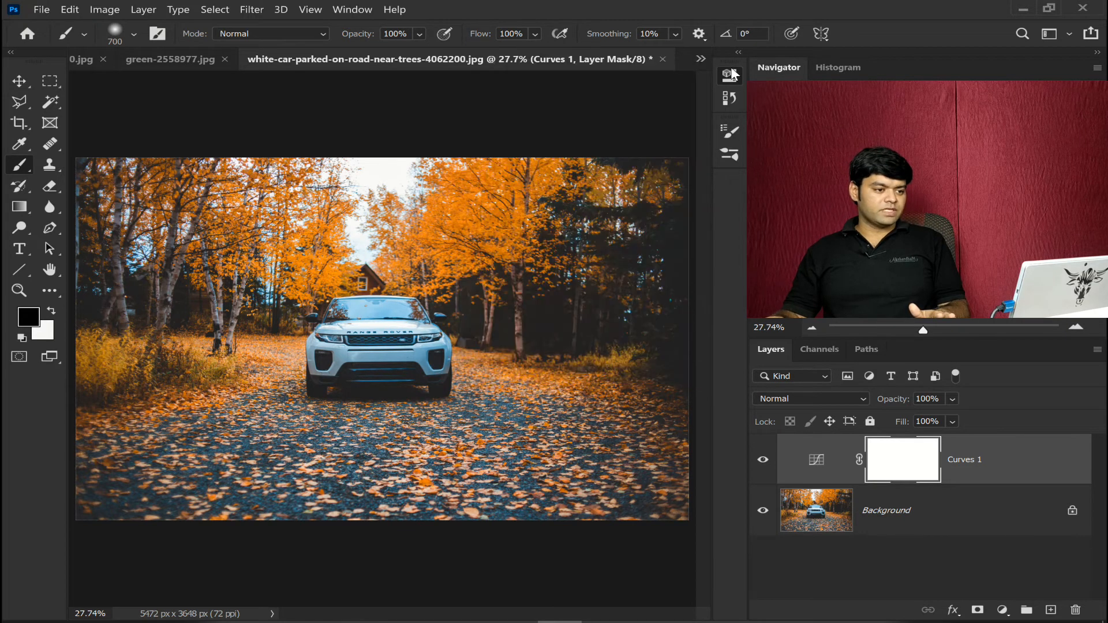
pyautogui.click(168, 60)
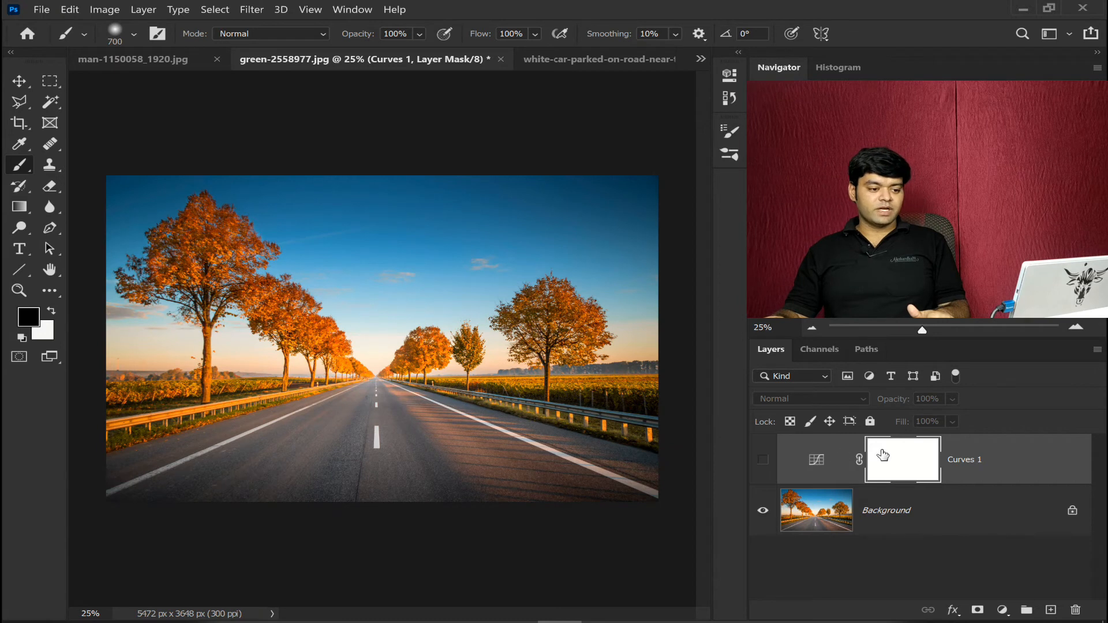
pyautogui.click(763, 460)
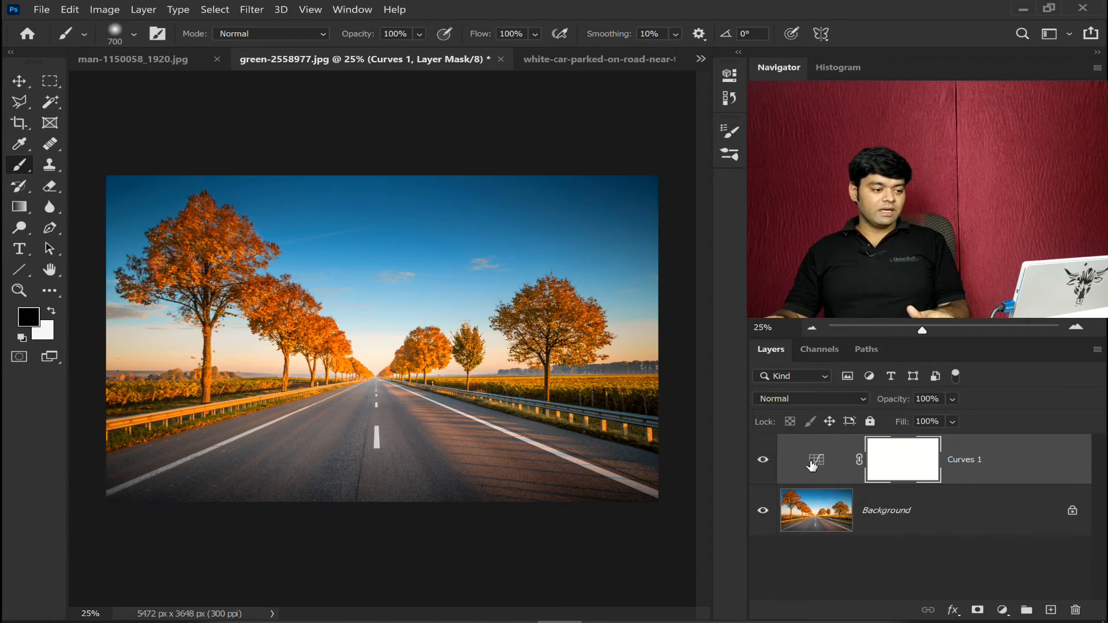
pyautogui.doubleClick(813, 461)
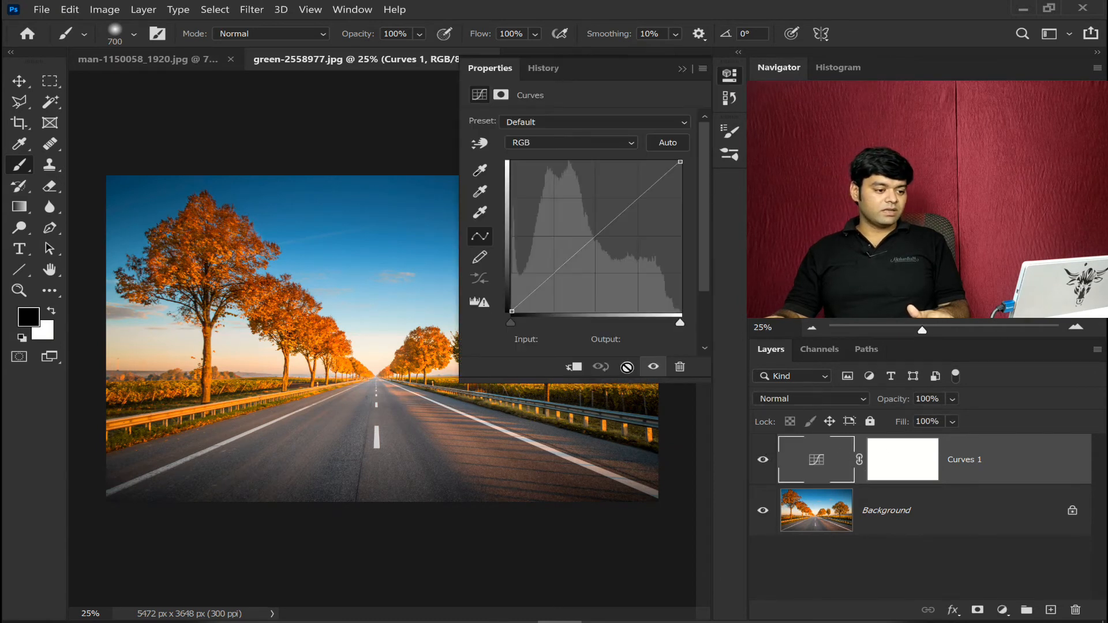
pyautogui.click(732, 71)
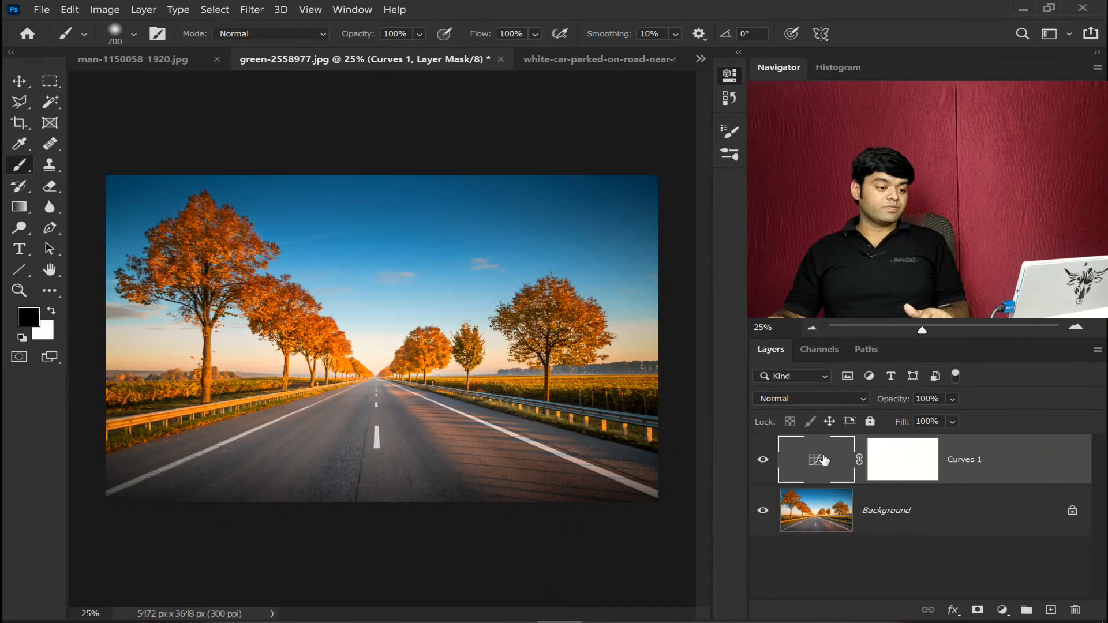
pyautogui.doubleClick(823, 460)
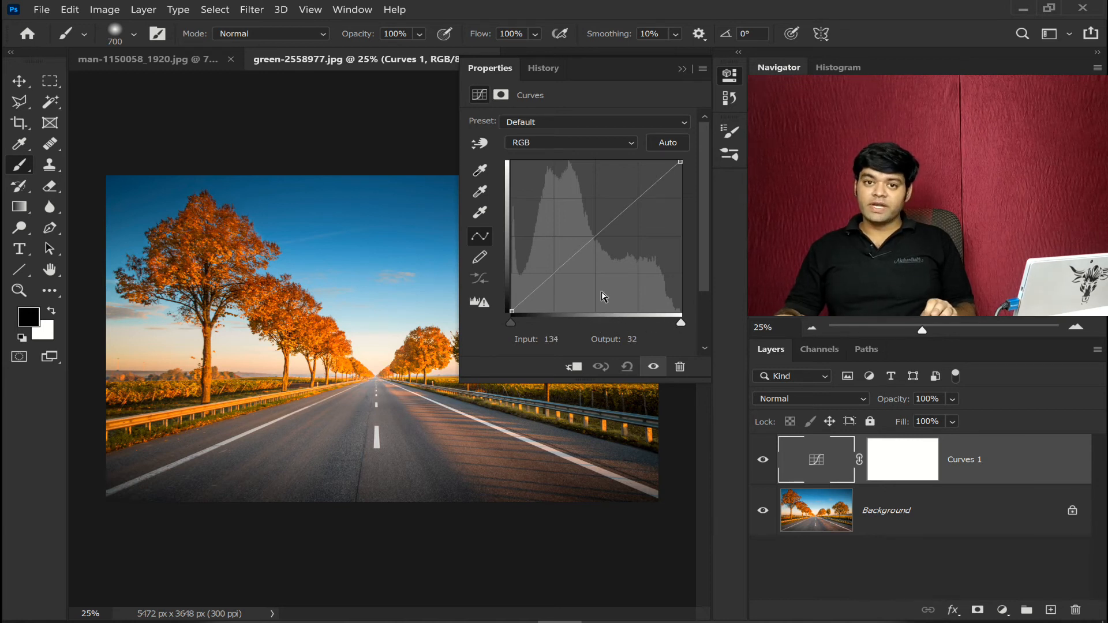
# Add a midtone point to the RGB curve and set it to input 128, output 175.
pyautogui.click(594, 235)
pyautogui.doubleClick(558, 339)
pyautogui.write('128')
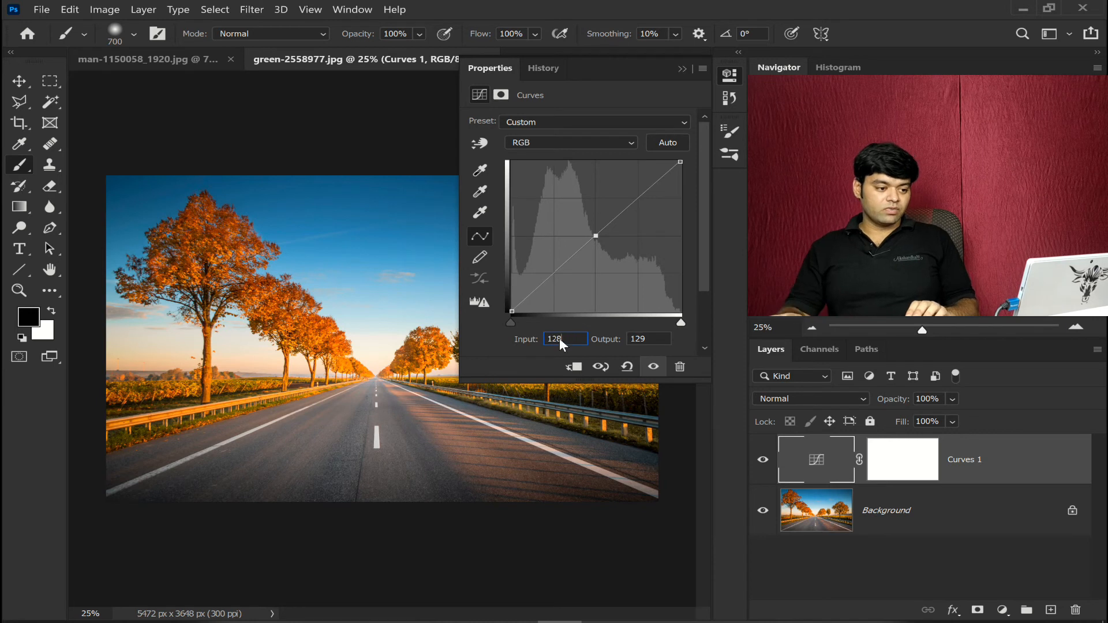
pyautogui.press('Return')
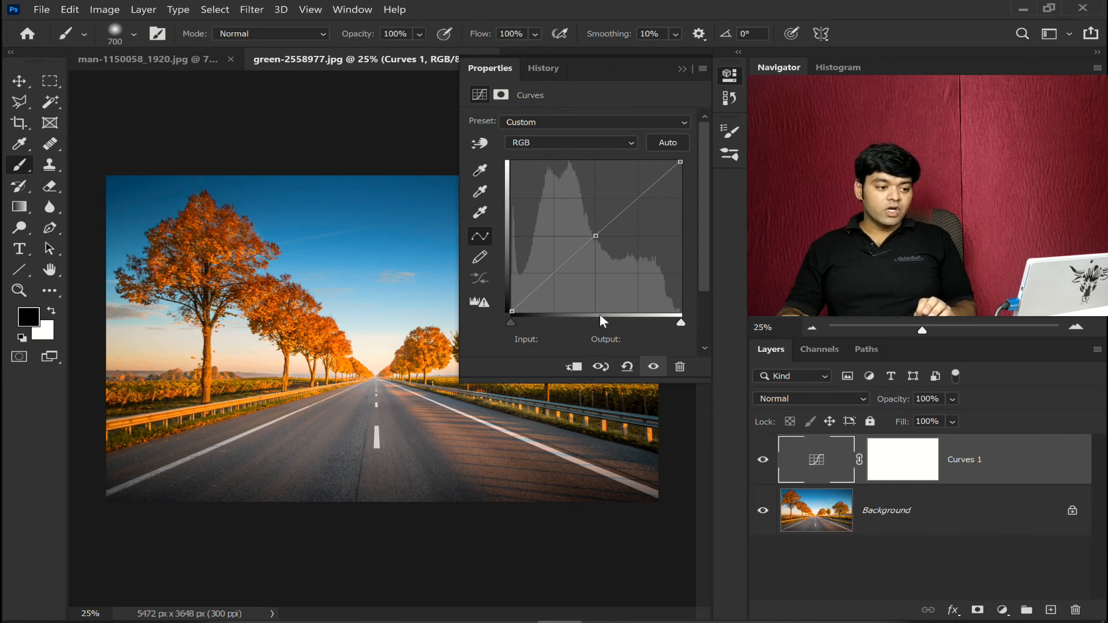
pyautogui.click(596, 233)
pyautogui.click(646, 338)
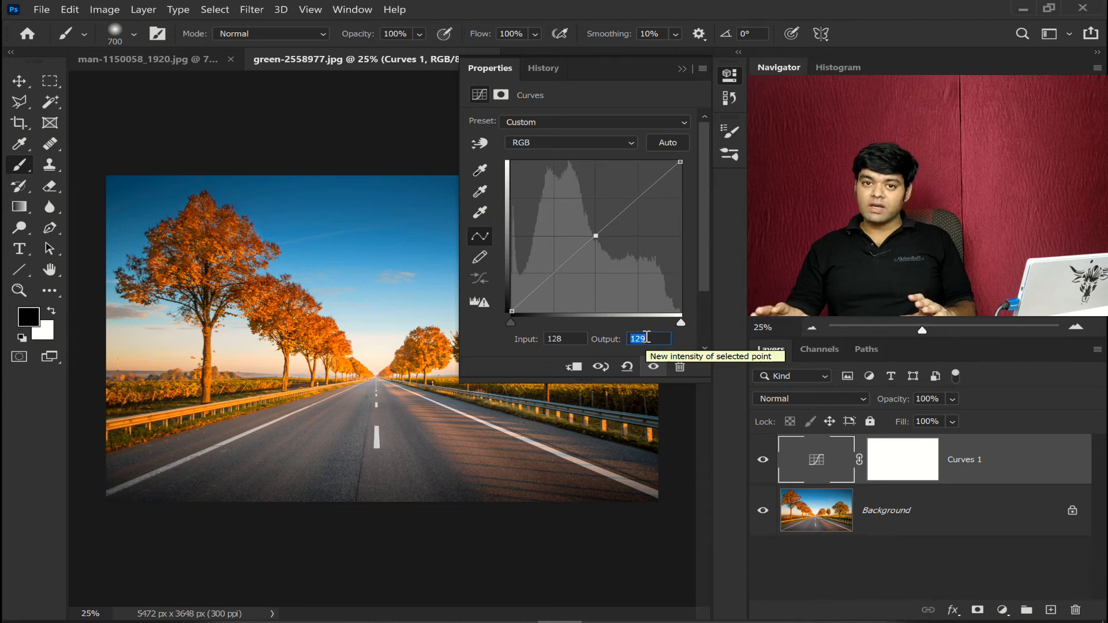
pyautogui.write('175')
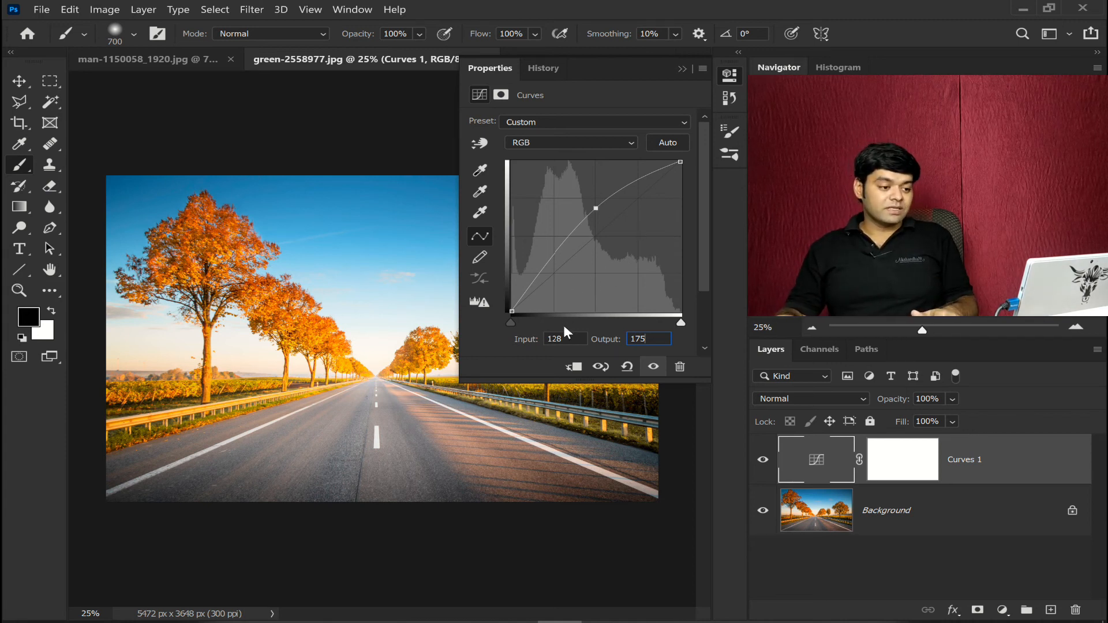
# Add a shadow point to the RGB curve at input 60, output 55, and reset the whole curve to default.
pyautogui.click(545, 266)
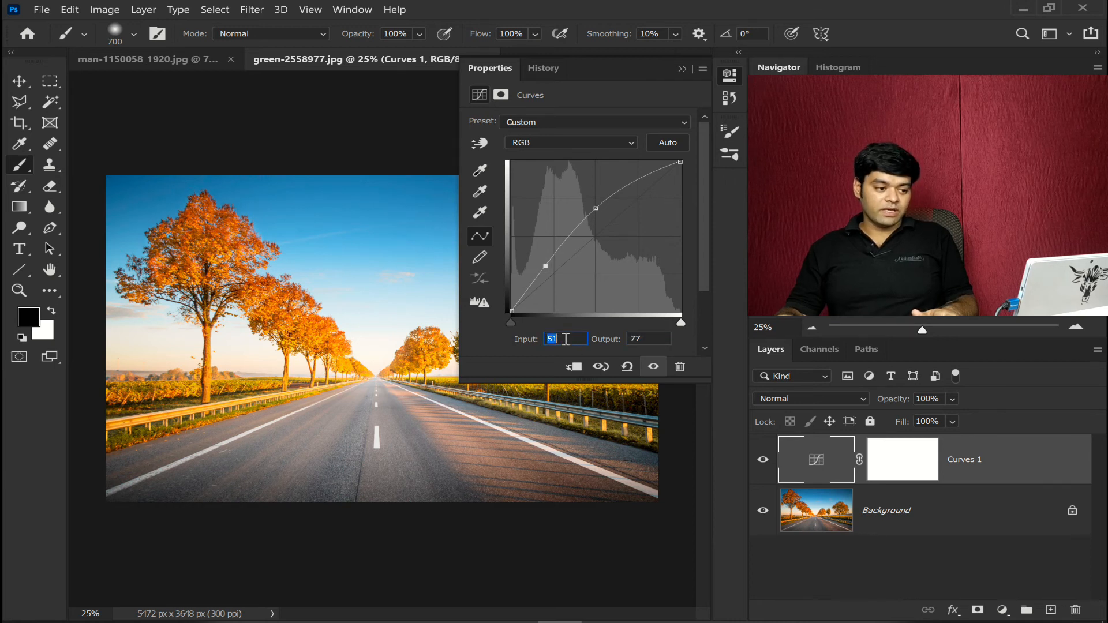
pyautogui.click(566, 339)
pyautogui.write('60')
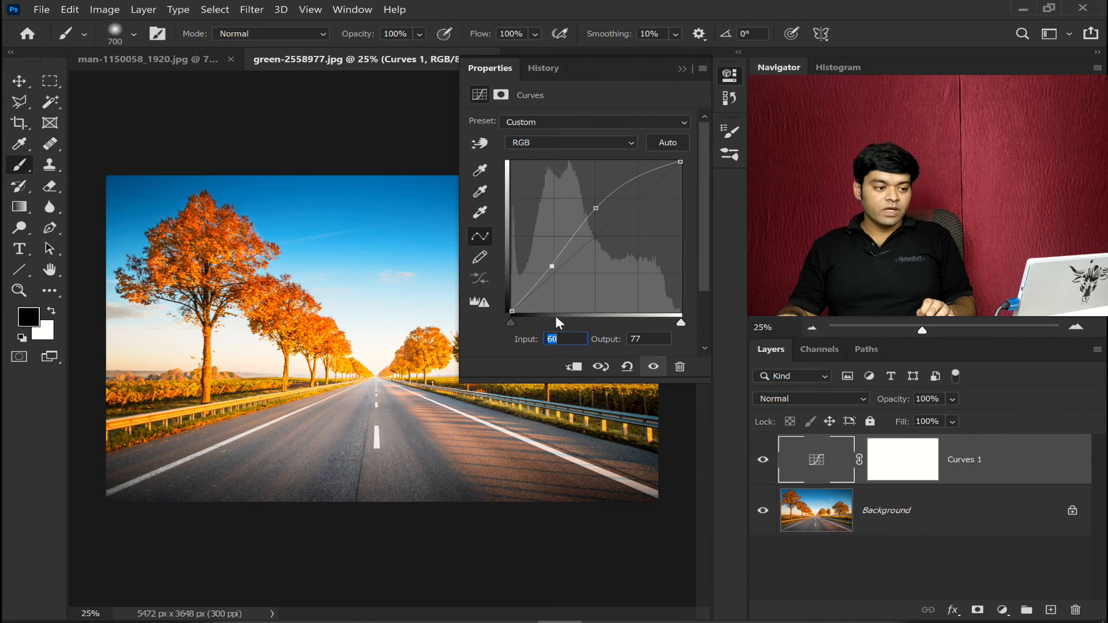
pyautogui.click(641, 339)
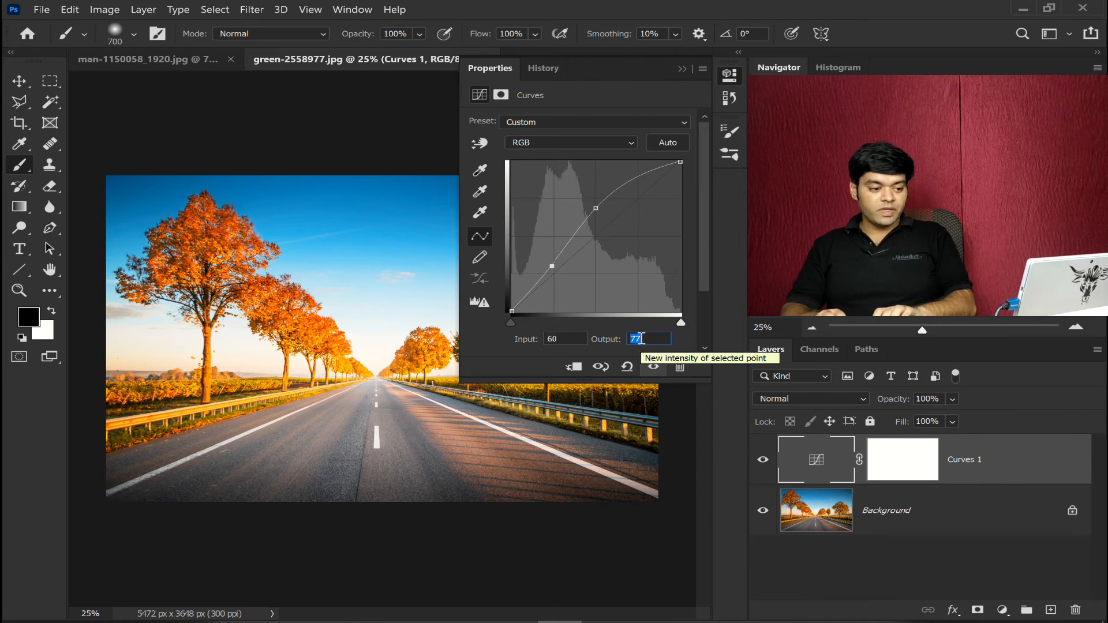
pyautogui.write('55')
pyautogui.press('Return')
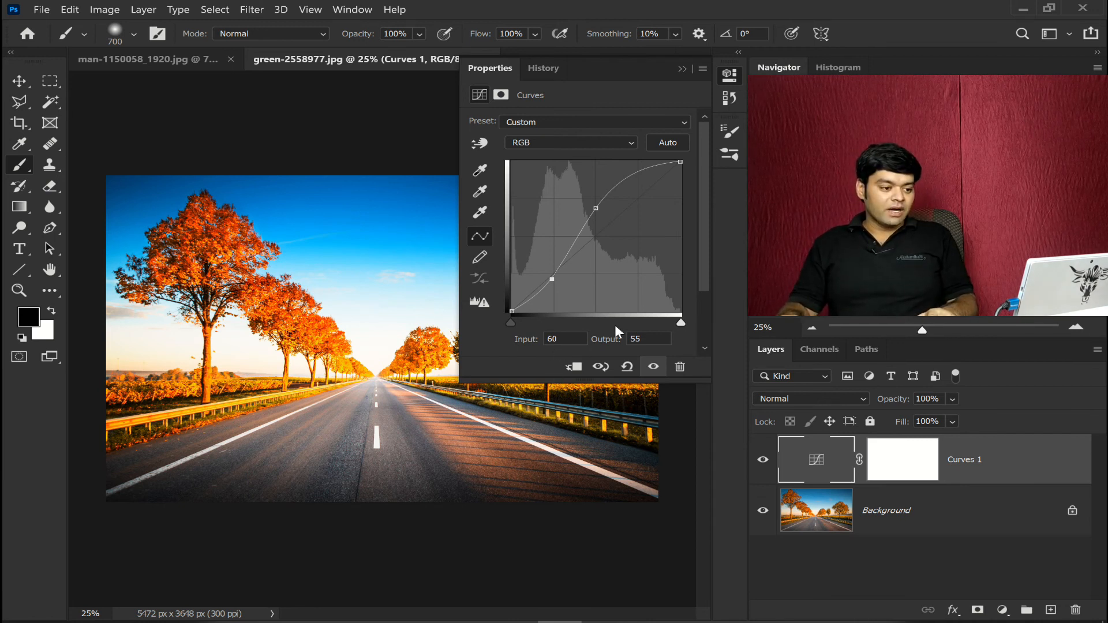
pyautogui.click(627, 367)
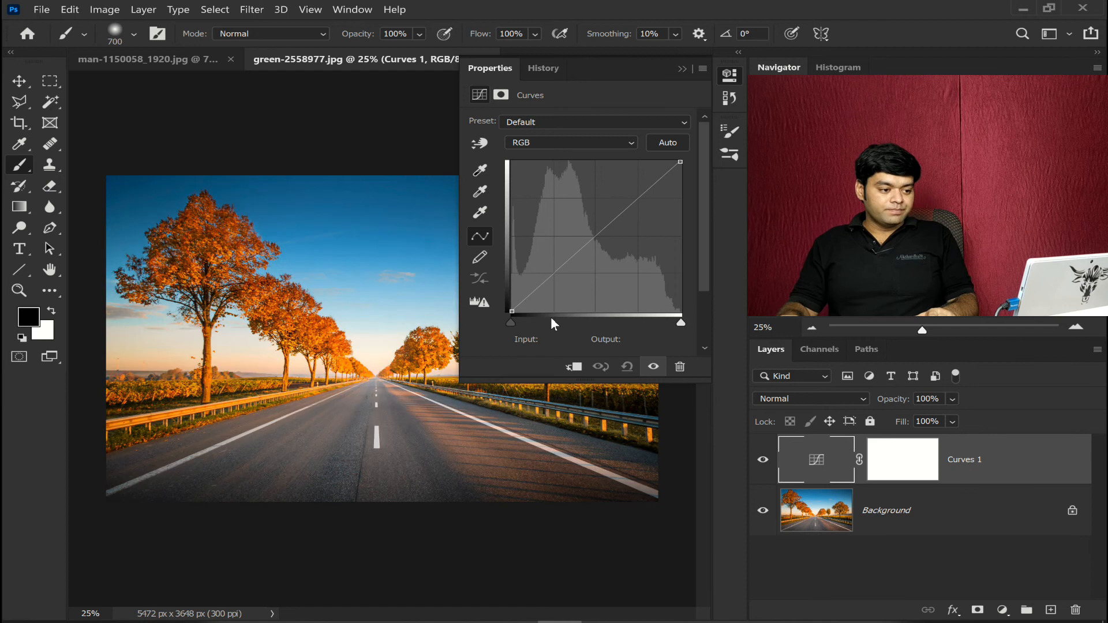
# Add a shadow point to the RGB curve at input 62, set its output to 90, and reset the curve.
pyautogui.click(553, 274)
pyautogui.moveTo(553, 274); pyautogui.dragTo(554, 272)
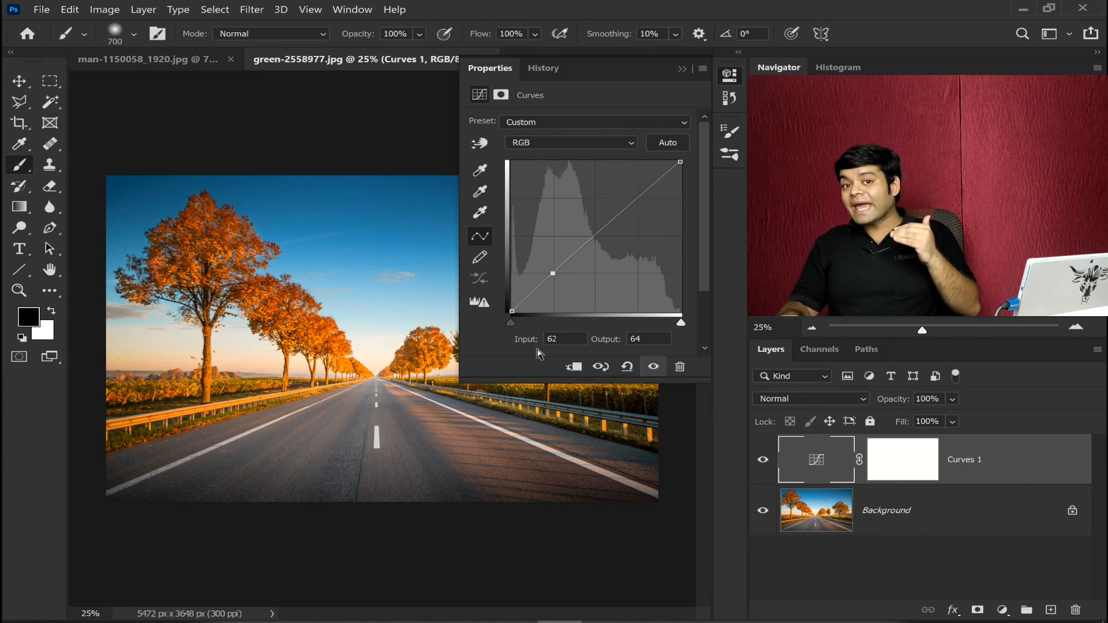
pyautogui.click(638, 339)
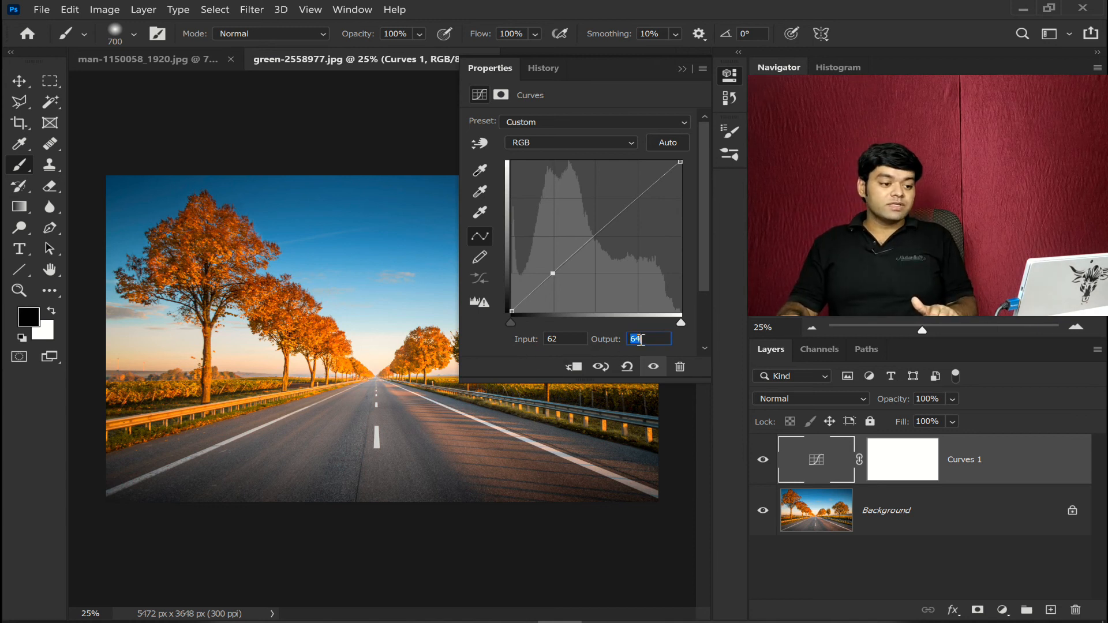
pyautogui.write('90')
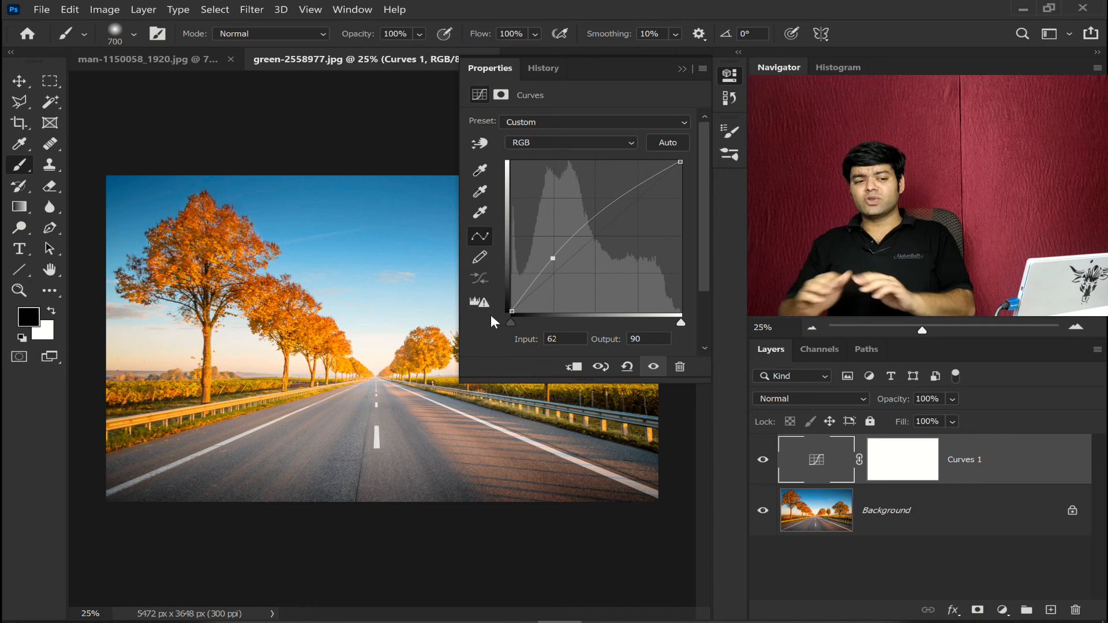
pyautogui.click(629, 367)
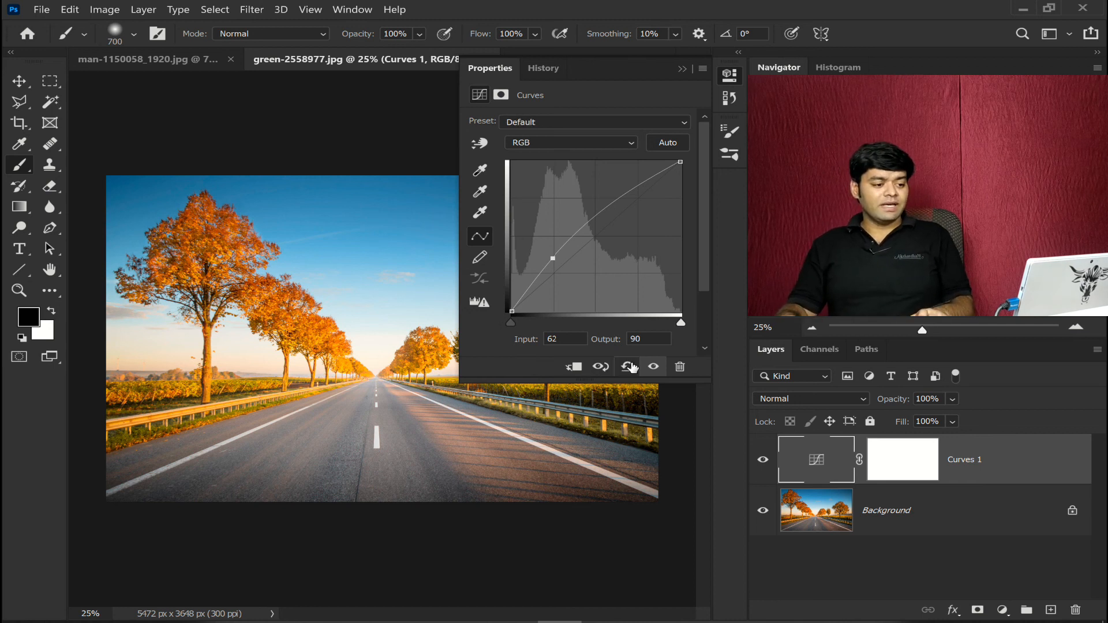
pyautogui.click(733, 83)
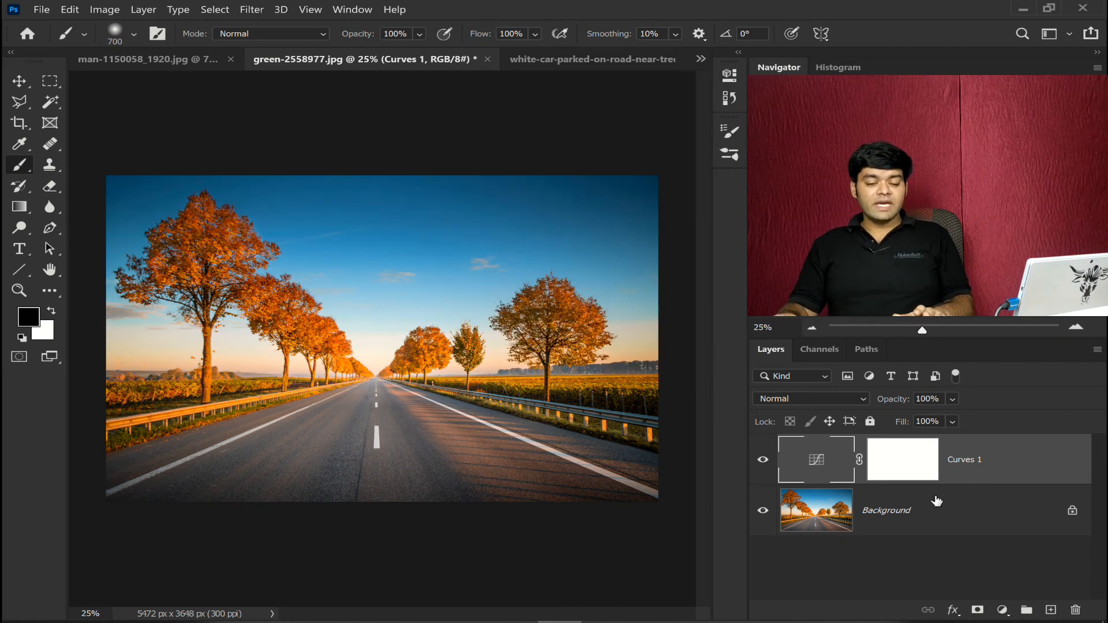
pyautogui.press('Delete')
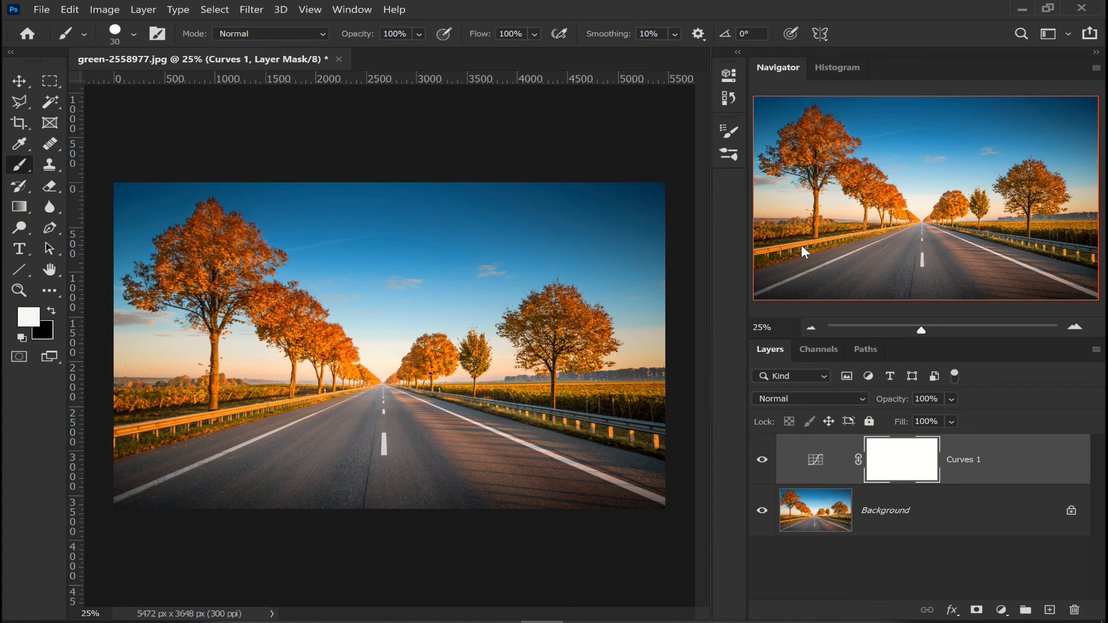
# Using Curves 1's on-image adjustment tool, brighten the small cloud in the sky and darken the road's near edge to input 43, output 28.
pyautogui.doubleClick(825, 459)
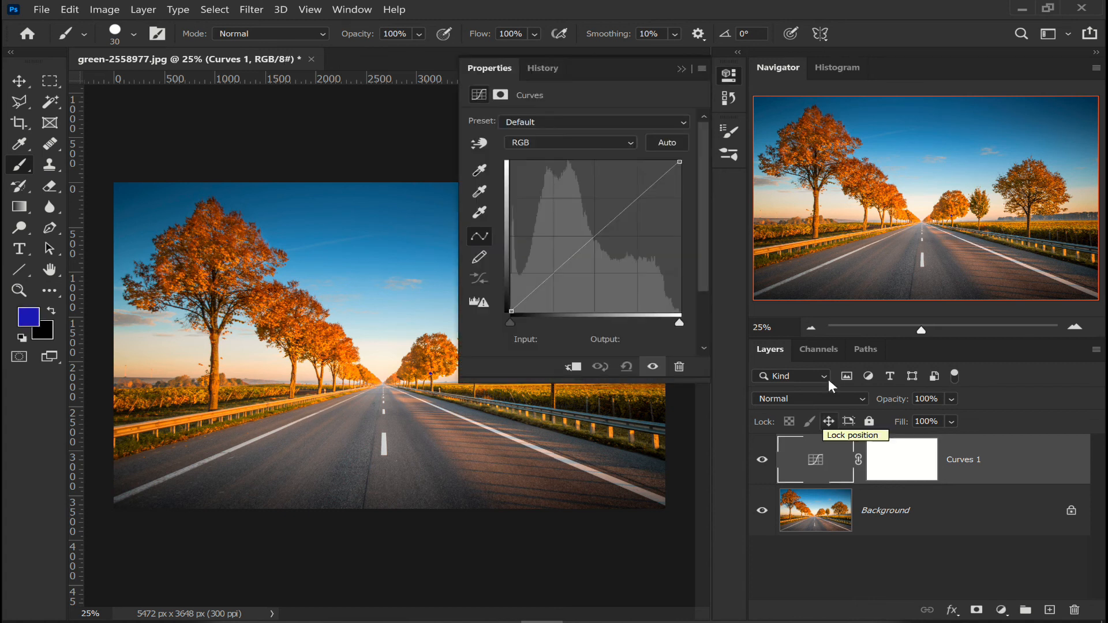
pyautogui.click(482, 142)
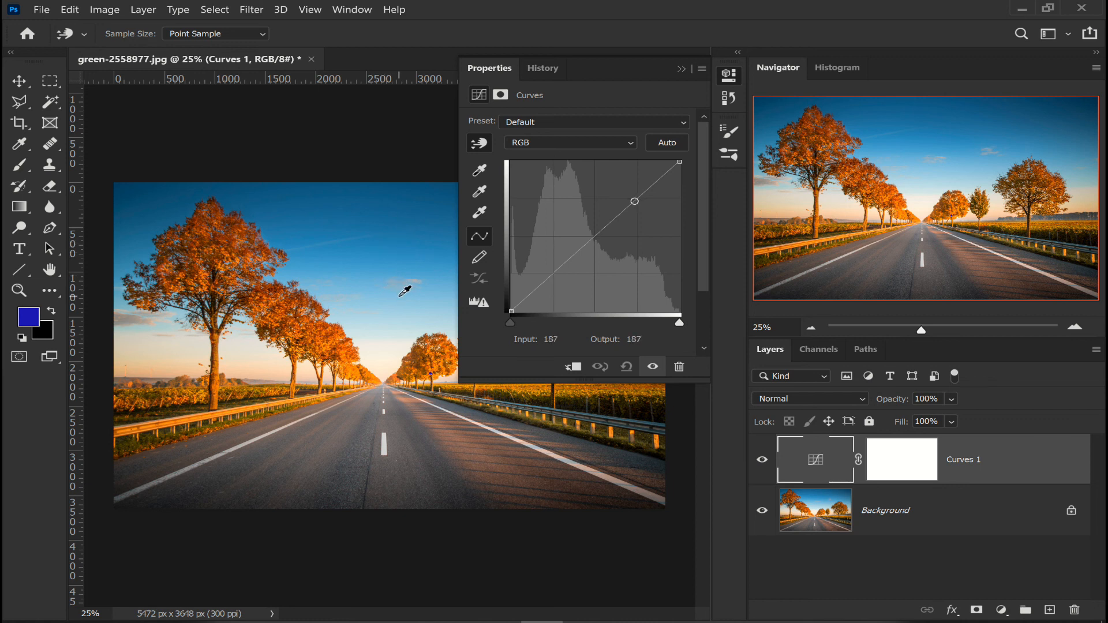
pyautogui.moveTo(404, 292); pyautogui.dragTo(406, 275)
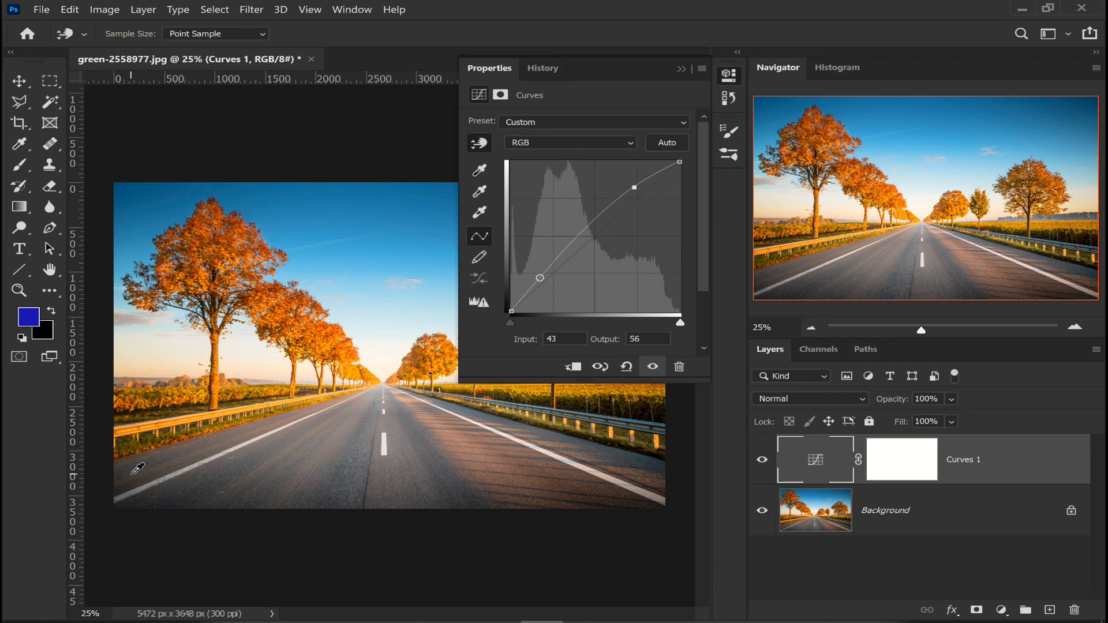
pyautogui.moveTo(137, 469); pyautogui.dragTo(135, 496)
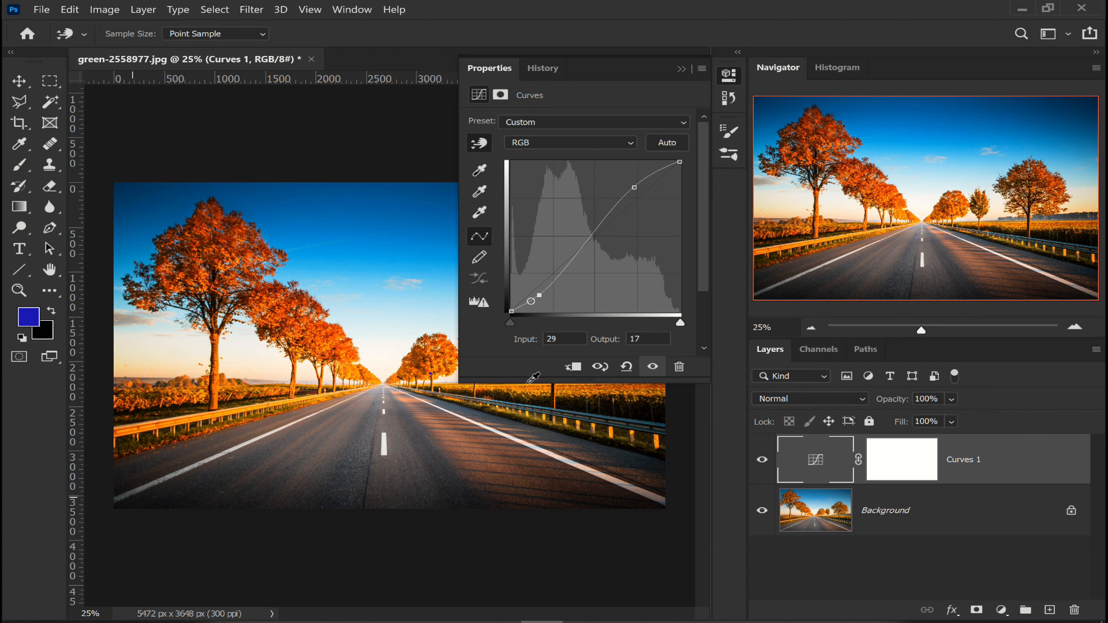
# Lower the Red channel on the roadside grass to input 71, output 41 with the on-image adjustment tool, and reopen the Curves 1 settings.
pyautogui.click(585, 137)
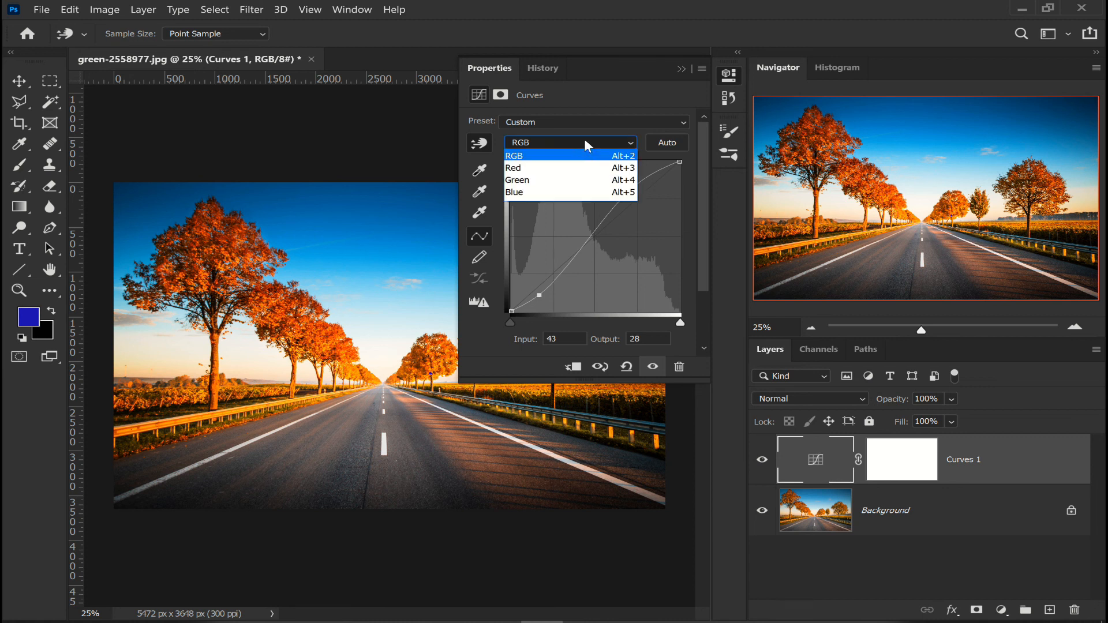
pyautogui.click(563, 167)
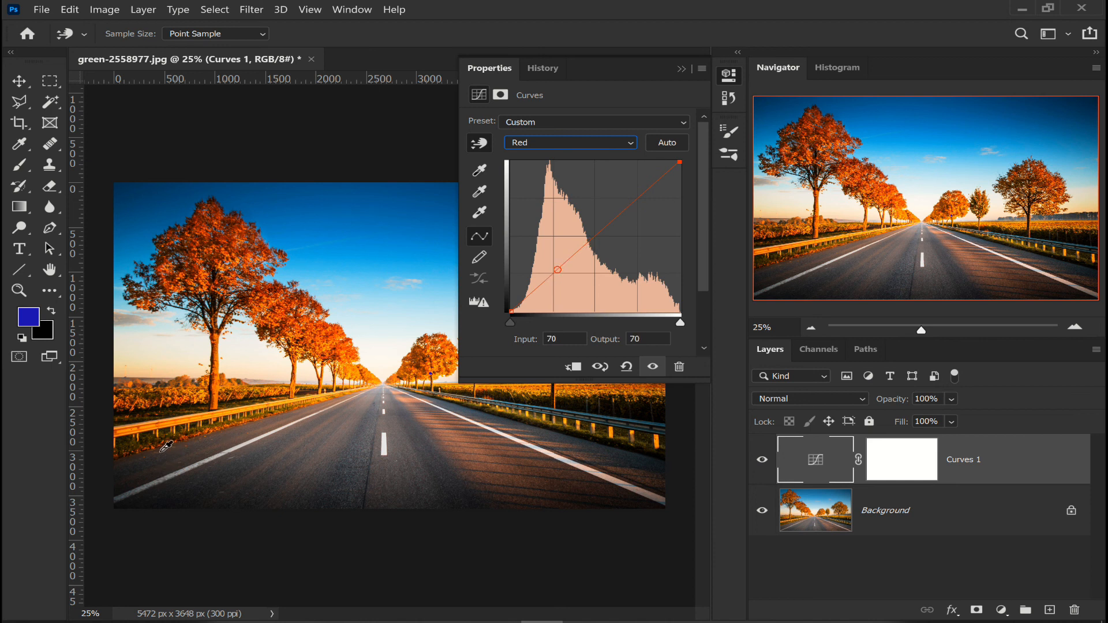
pyautogui.moveTo(155, 453); pyautogui.dragTo(154, 472)
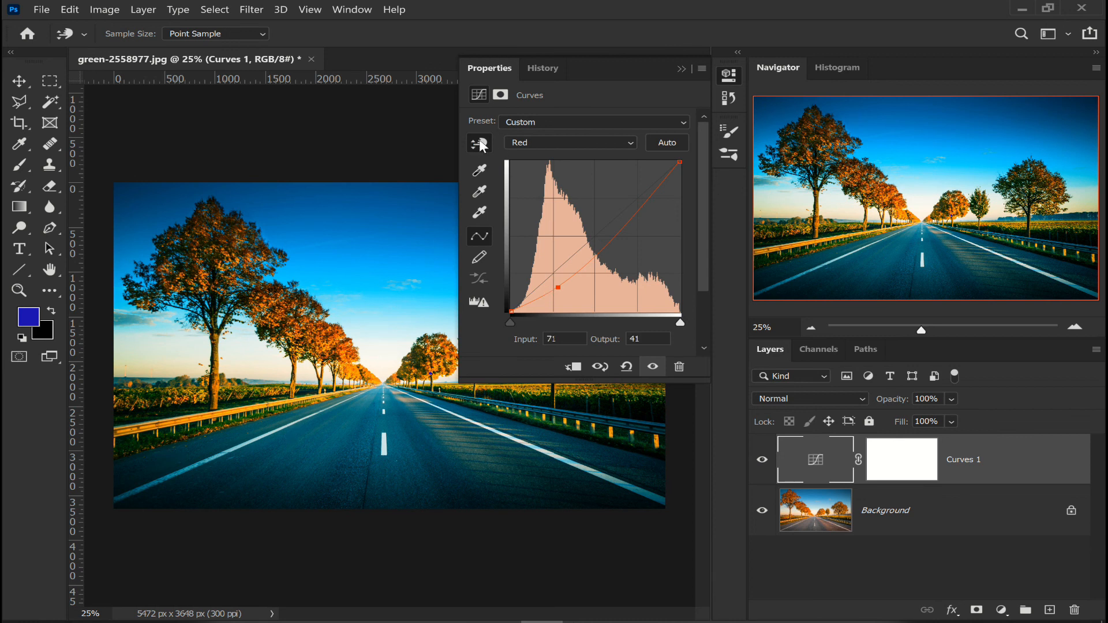
pyautogui.click(739, 83)
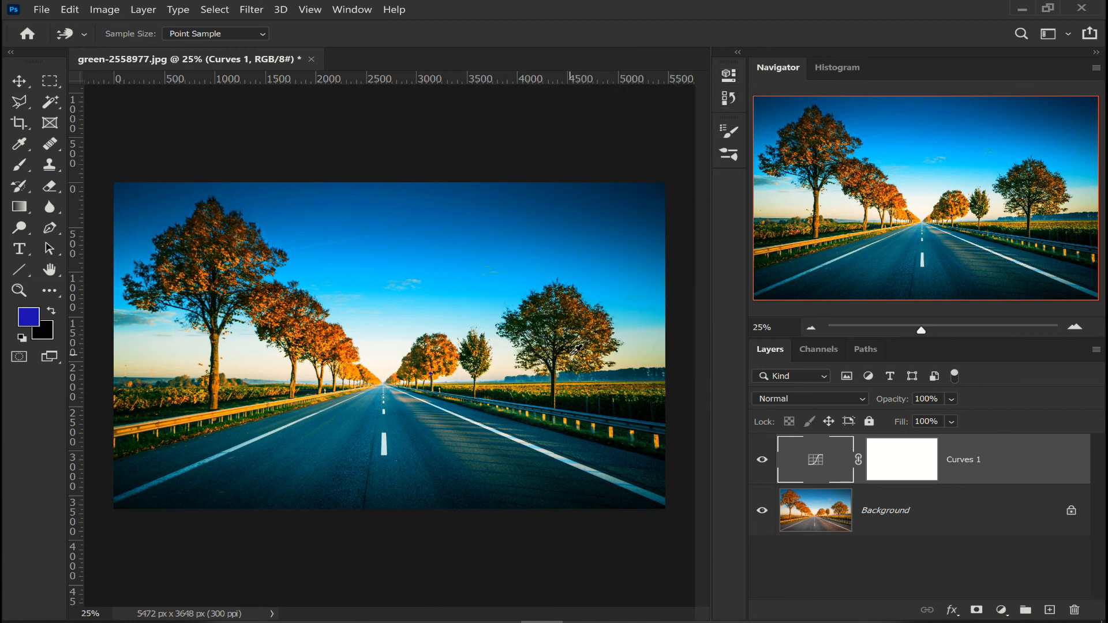
pyautogui.doubleClick(808, 453)
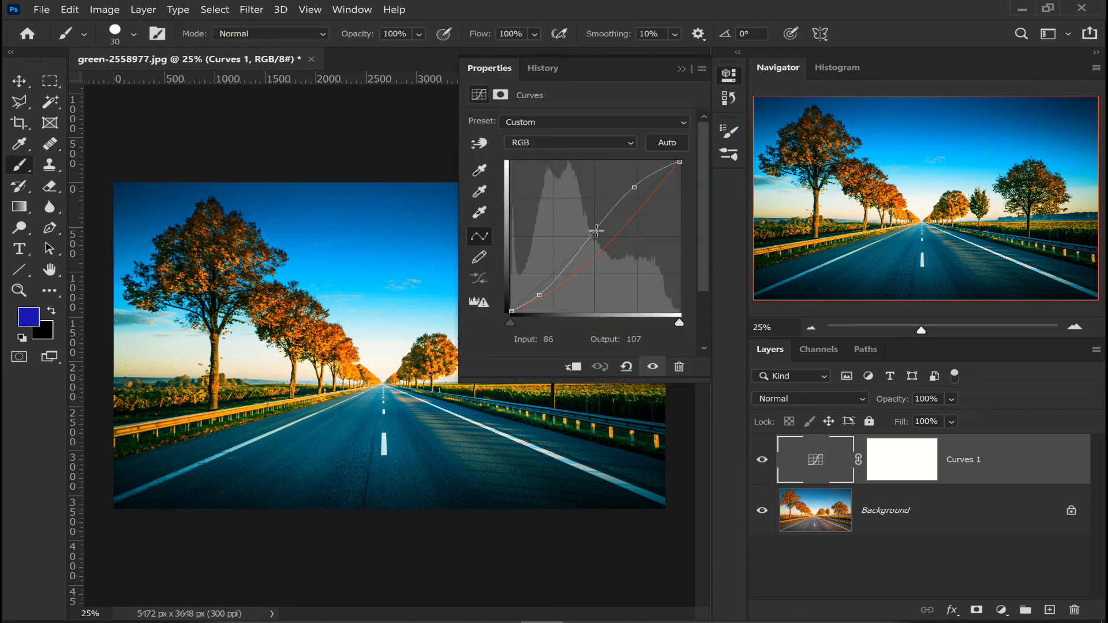